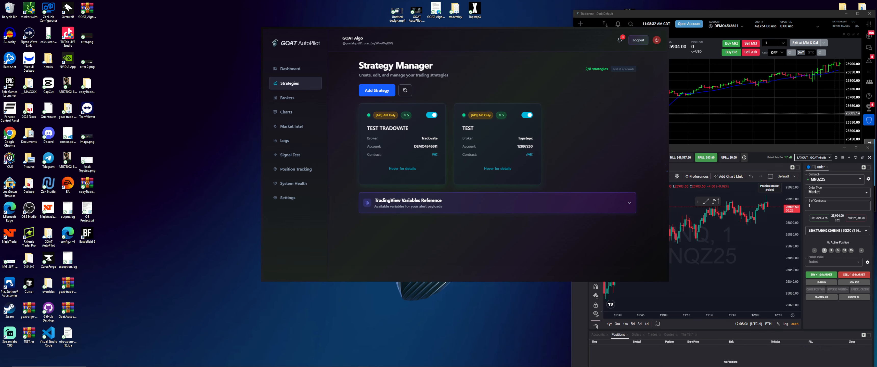
- Move TradingView aside and open TEST TRADOVATE's TradingView alert JSON in GOAT AutoPilot
left_click_drag(876, 60, 263, 11)
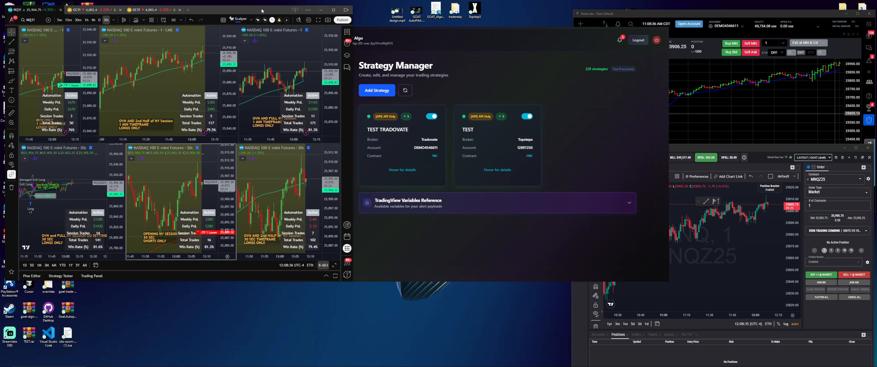
left_click(437, 47)
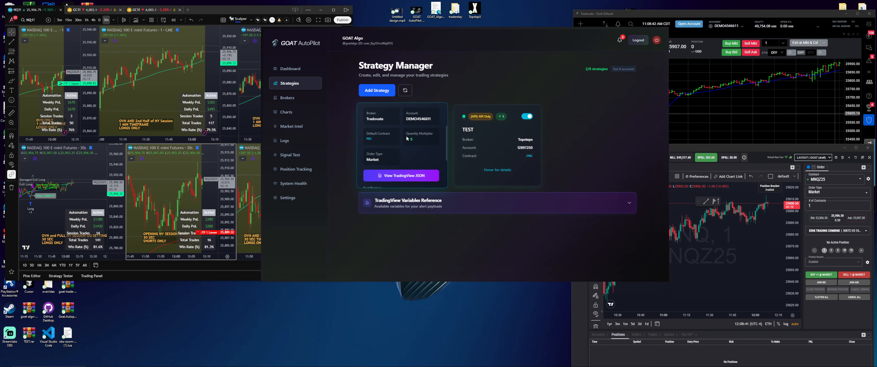
scroll(407, 138, "up", 3)
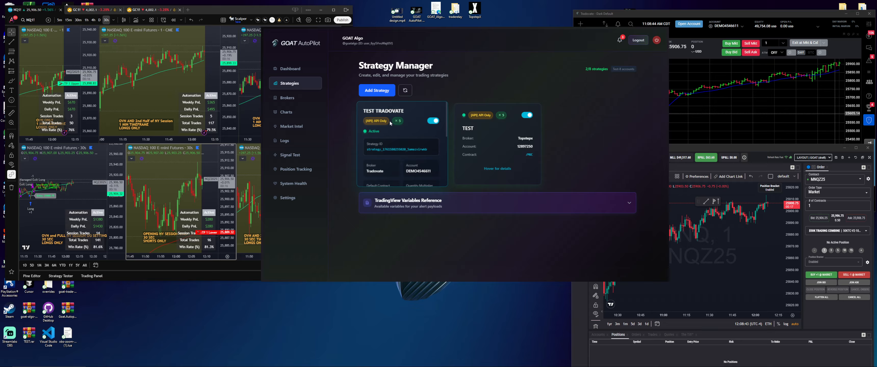
scroll(390, 123, "down", 5)
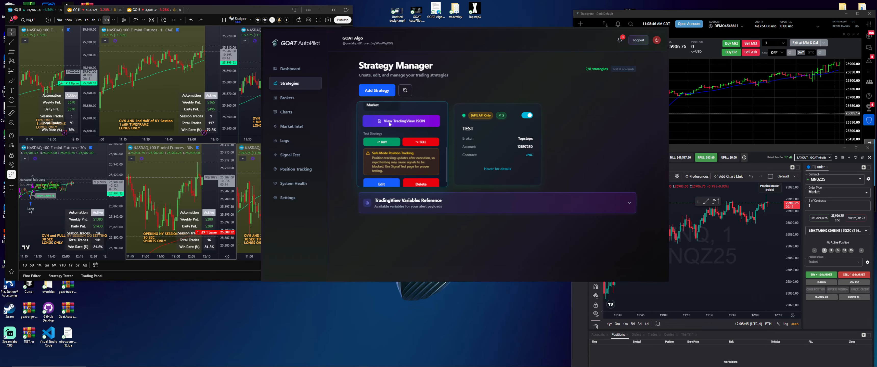
left_click(390, 122)
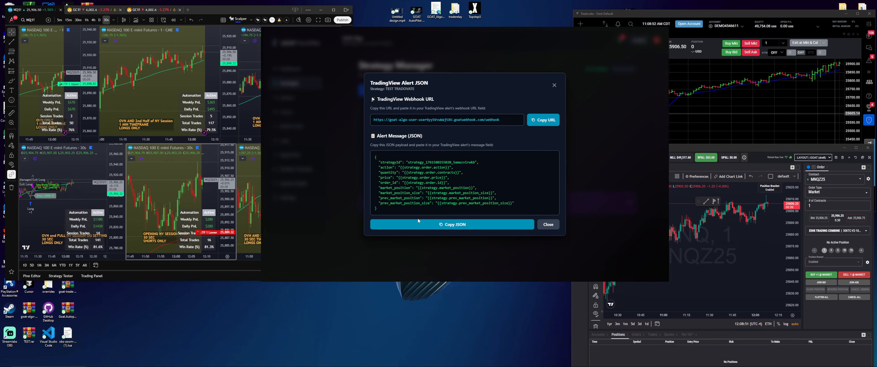
- Copy TEST TRADOVATE's alert JSON payload, then return the TradingView six-chart window to front
left_click(423, 225)
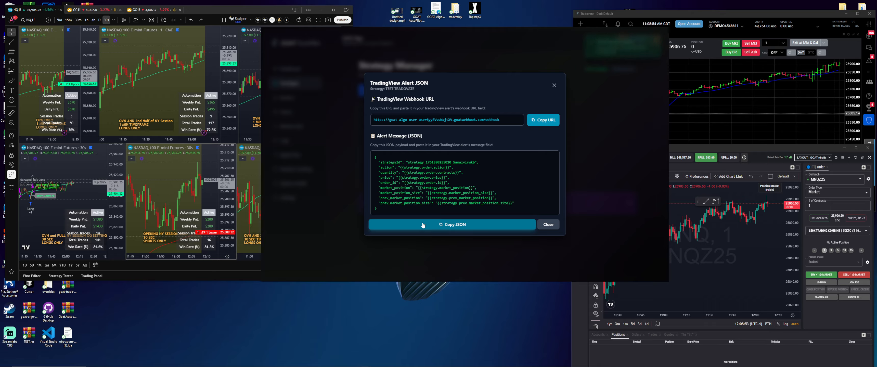
left_click_drag(395, 213, 376, 158)
left_click(428, 139)
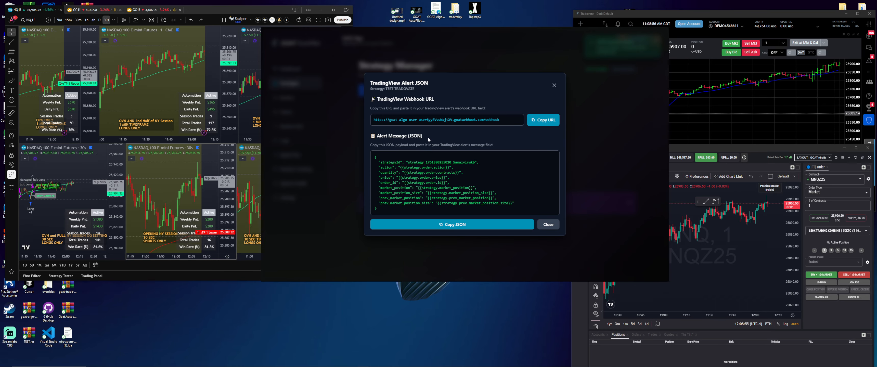
left_click(428, 226)
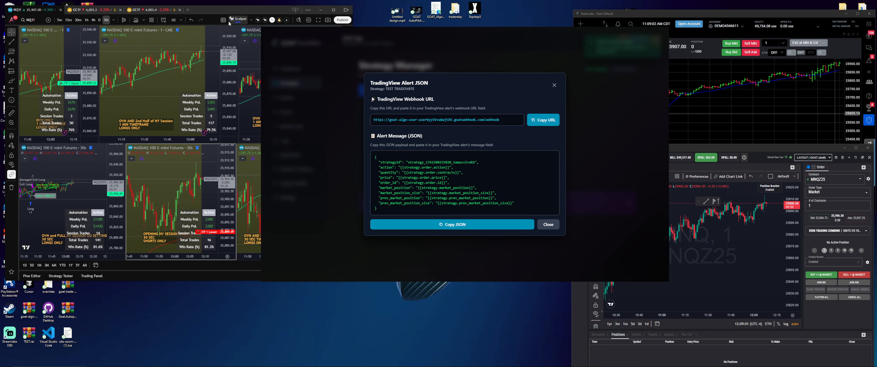
left_click(251, 83)
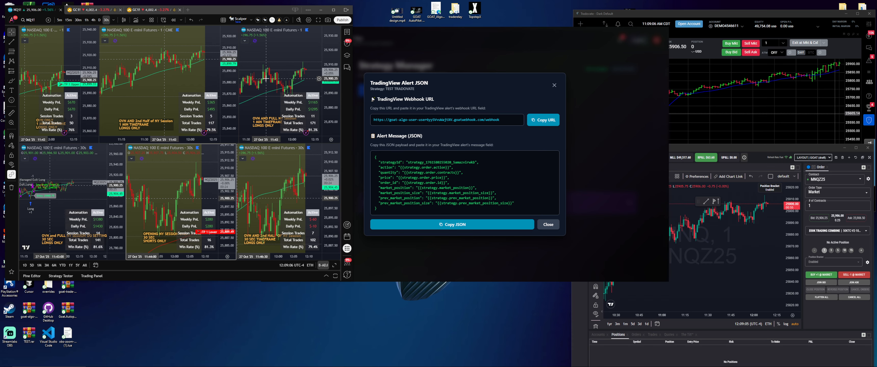
- Switch the lower-left NASDAQ 100 chart's interval from 30 seconds to 15 seconds
left_click(66, 191)
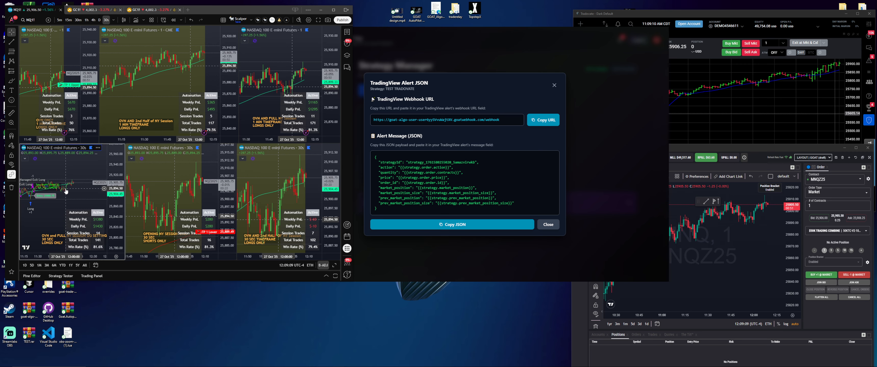
left_click(115, 21)
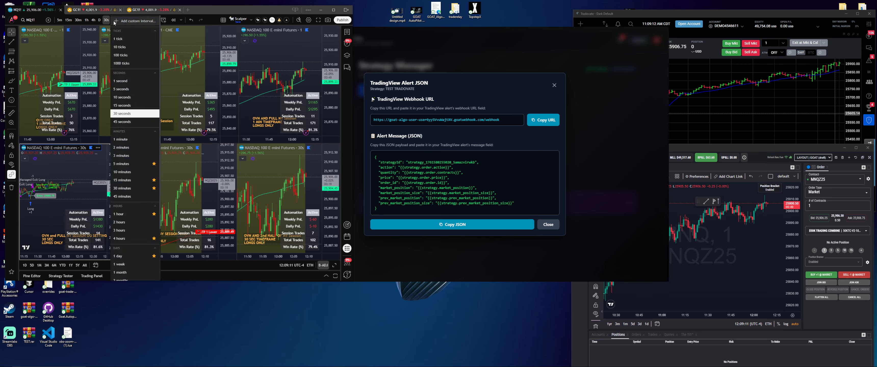
left_click(121, 97)
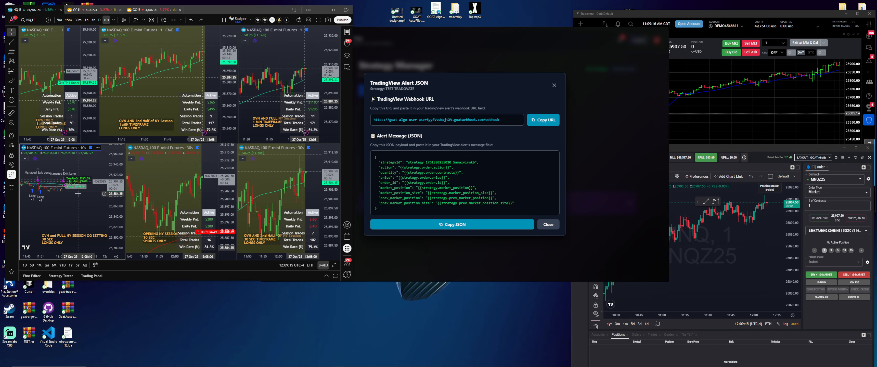
left_click(114, 22)
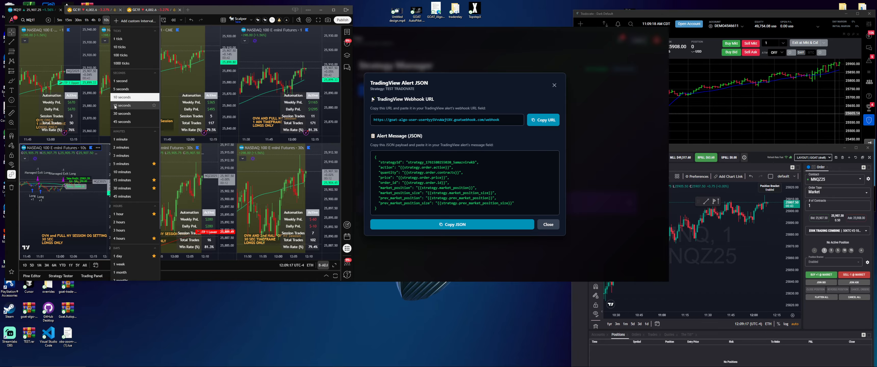
left_click(115, 105)
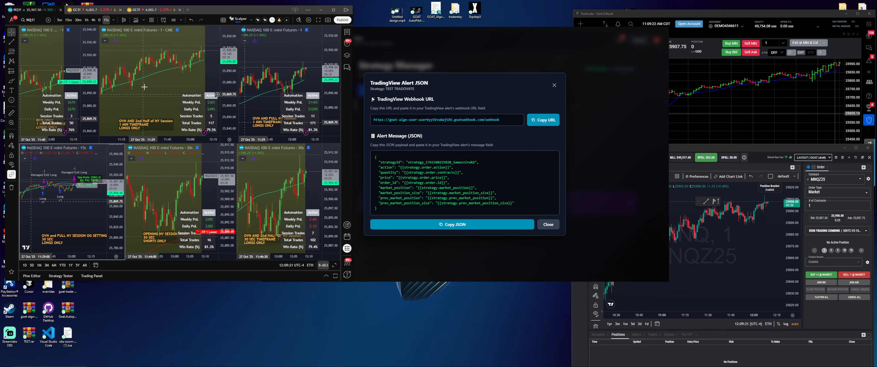
- Start an NQ1! alert on the strategy condition and paste the GOAT JSON as its message
left_click(163, 22)
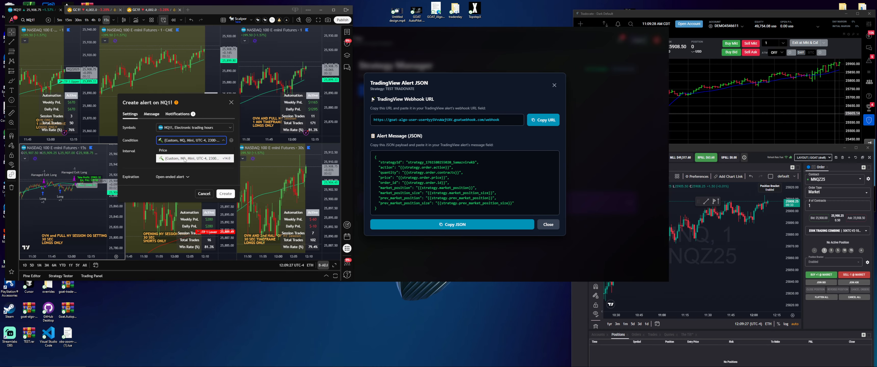
left_click(187, 159)
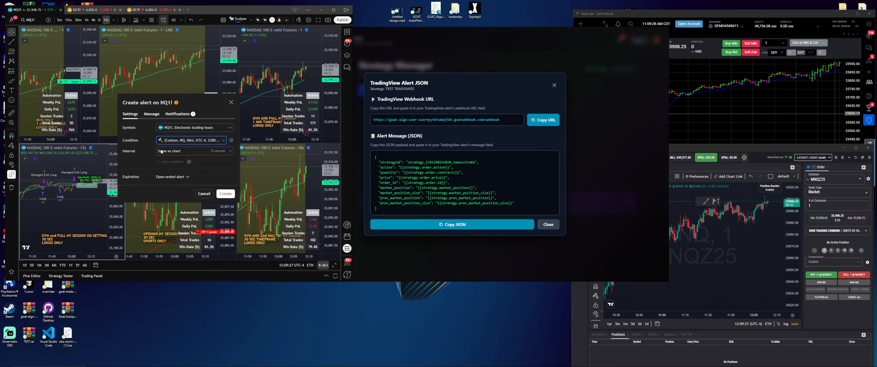
left_click(150, 114)
left_click_drag(183, 176, 126, 154)
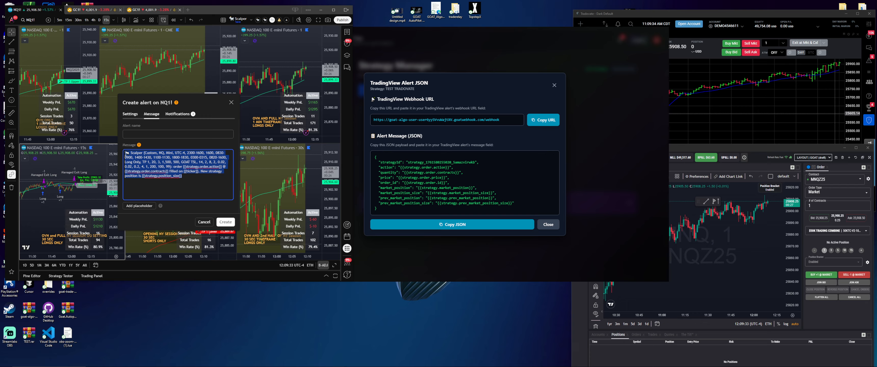
key("ctrl+v")
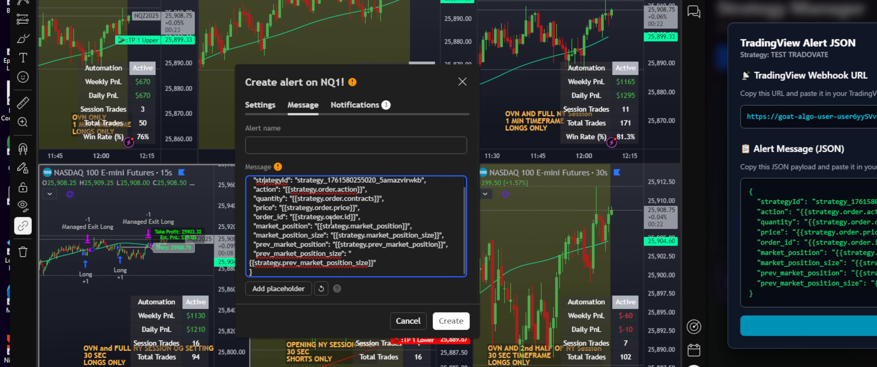
- Name the alert 'Tradovate Test'
left_click(337, 149)
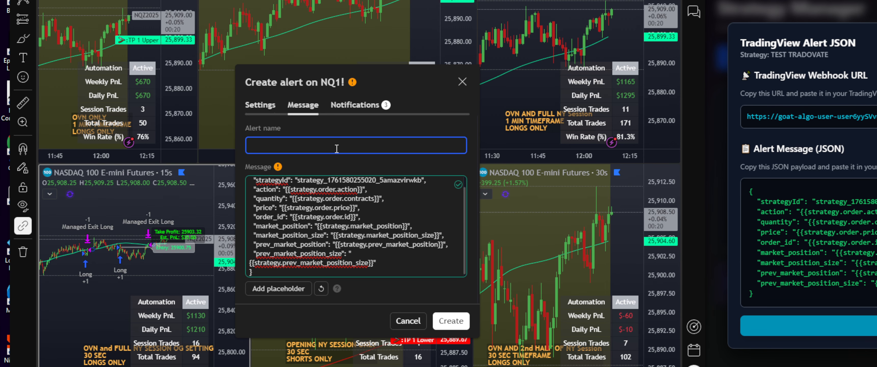
type("Tr")
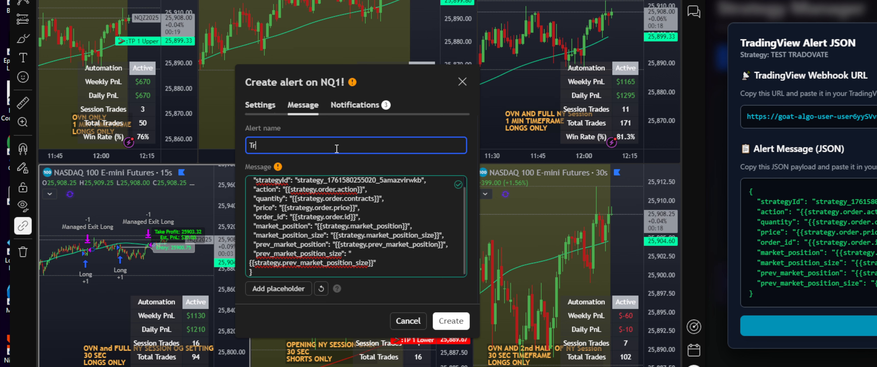
type("ado")
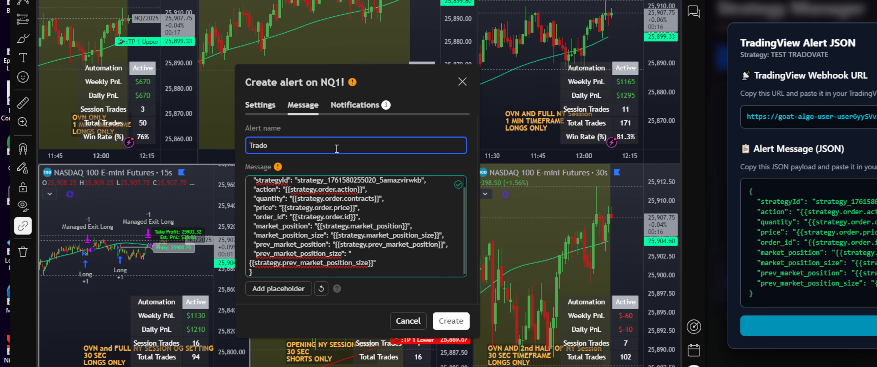
type("vate T")
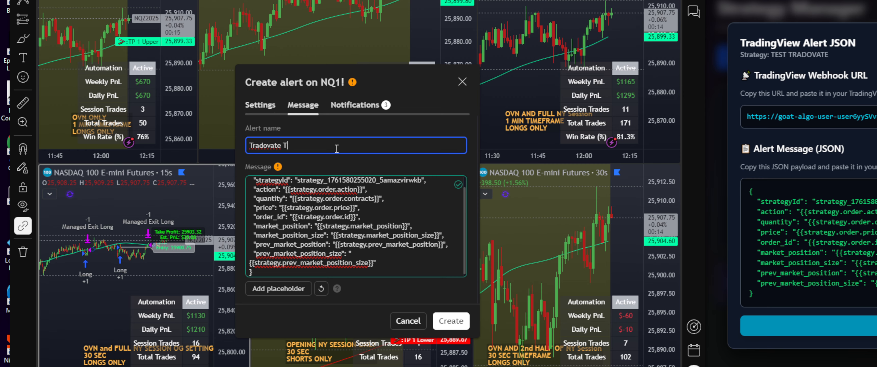
type("est")
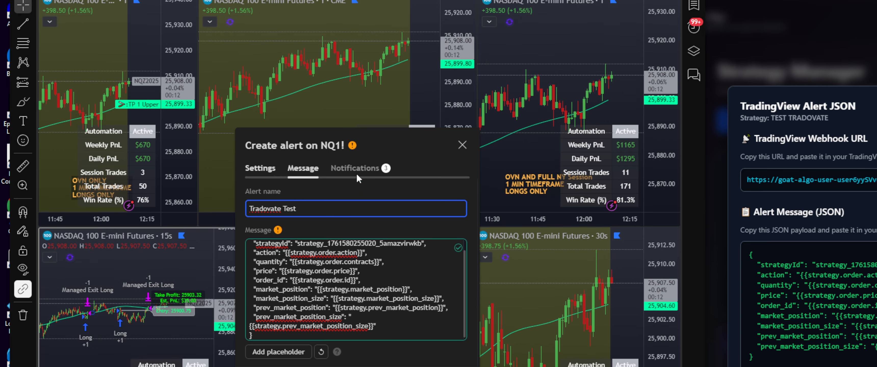
left_click(355, 105)
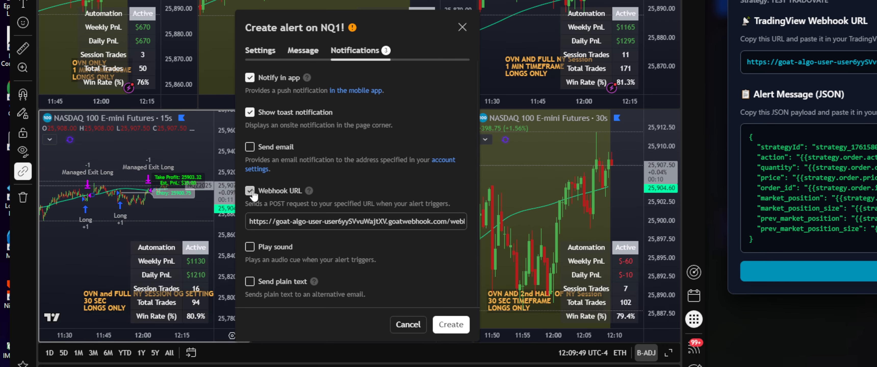
- Replace the alert's old webhook URL with the webhook address copied from GOAT AutoPilot
left_click(280, 264)
key("ctrl+a")
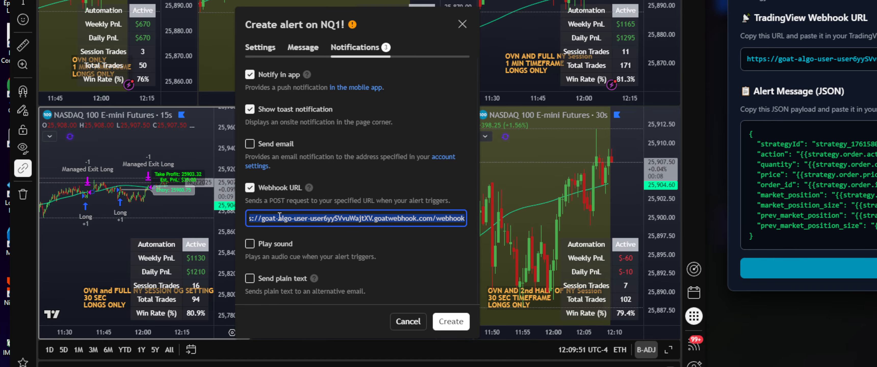
key("BackSpace")
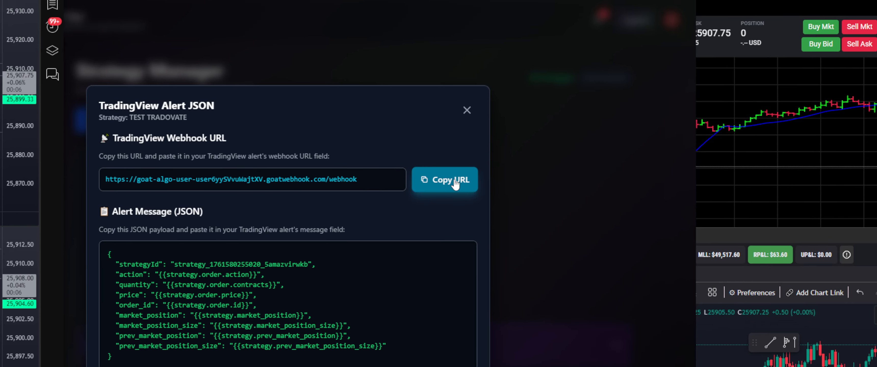
left_click(455, 183)
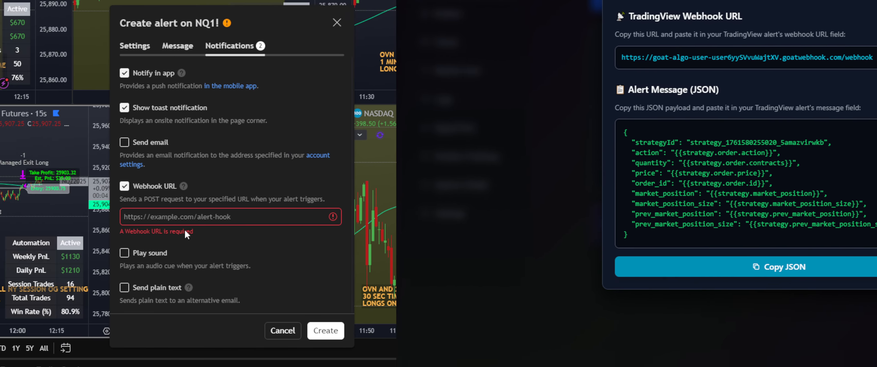
left_click(184, 218)
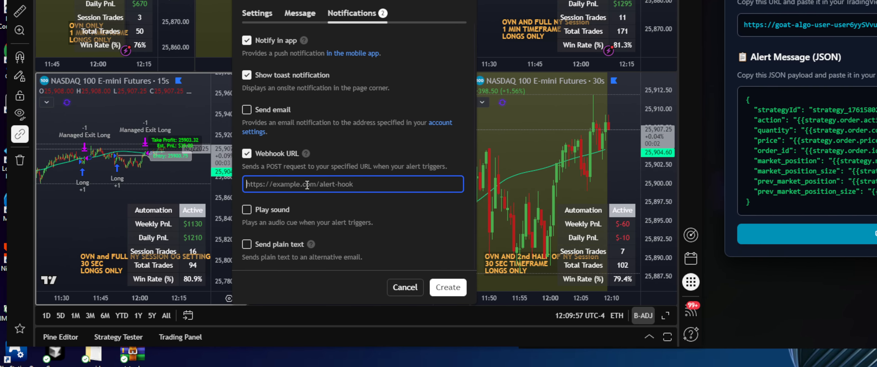
key("ctrl+v")
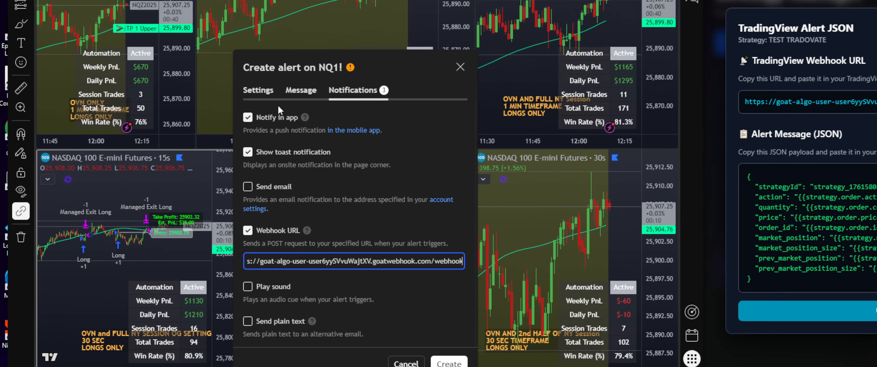
- Create the Tradovate Test webhook alert on NQ1!
left_click(258, 90)
left_click(352, 90)
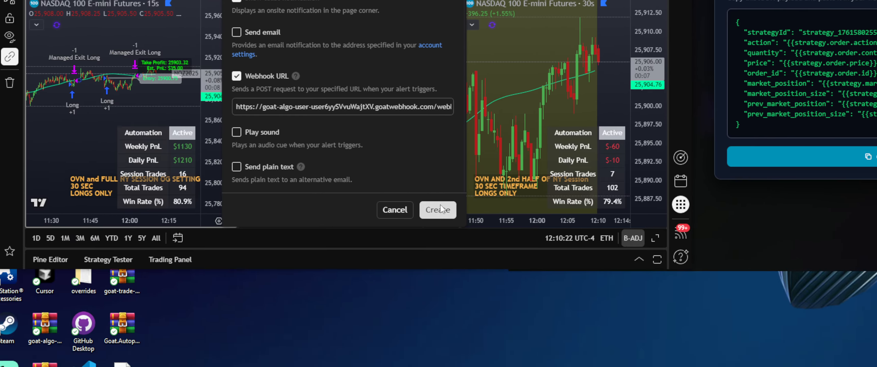
left_click(446, 310)
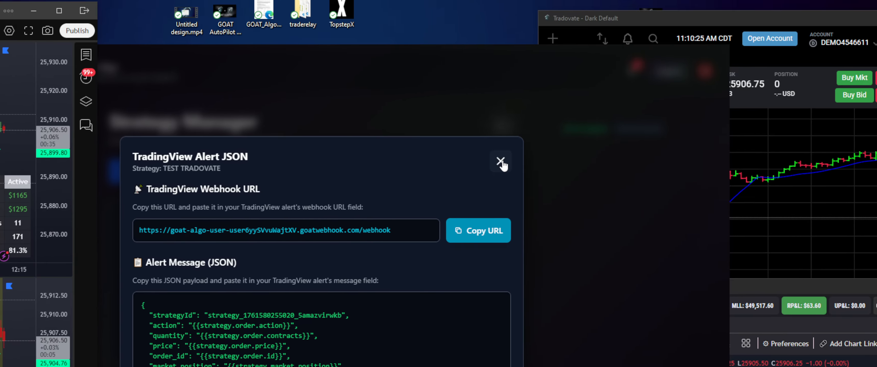
- Close GOAT's Alert JSON window and show TradingView's alerts list beside the charts
left_click(789, 110)
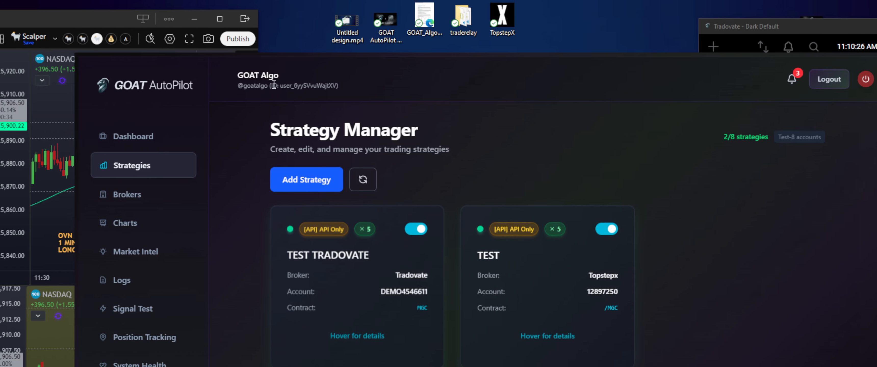
left_click(308, 22)
left_click(468, 87)
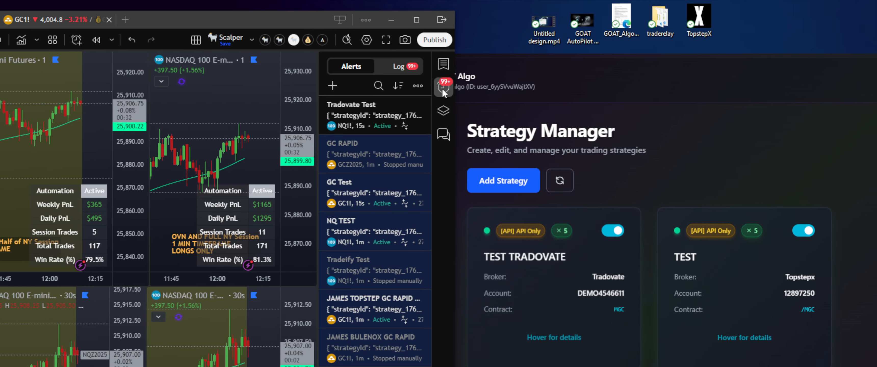
mouse_move(375, 114)
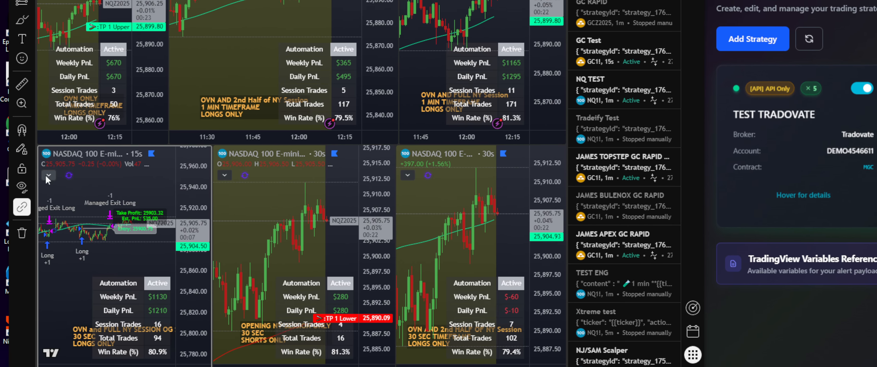
left_click(48, 175)
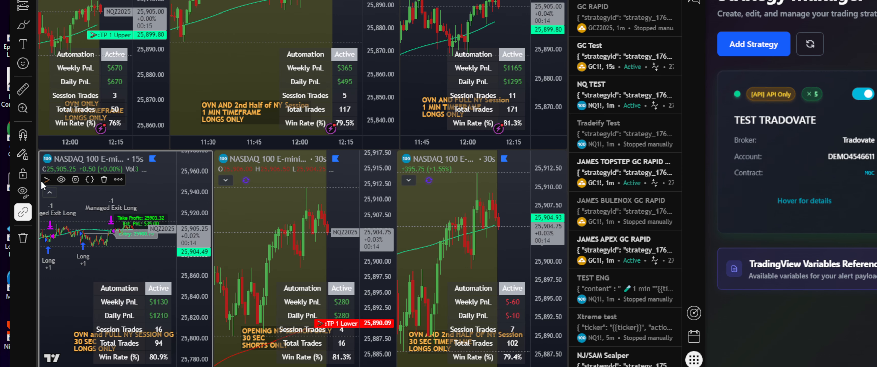
double_click(46, 183)
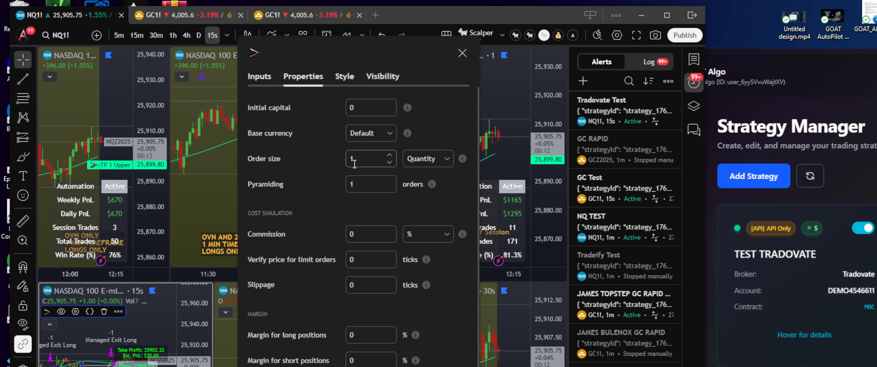
left_click(389, 158)
left_click(429, 270)
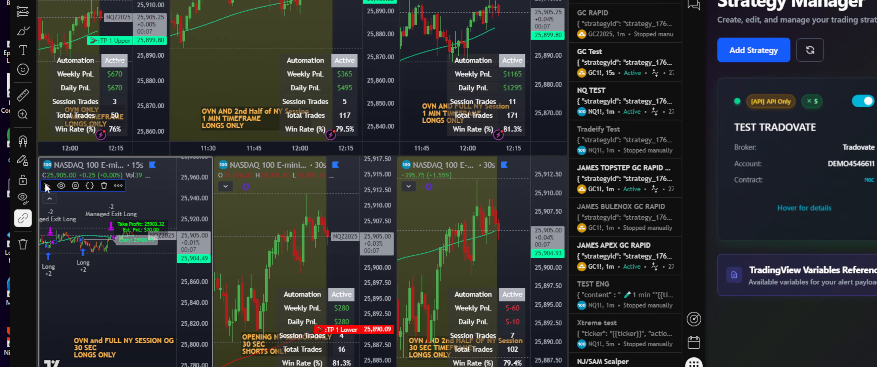
double_click(47, 178)
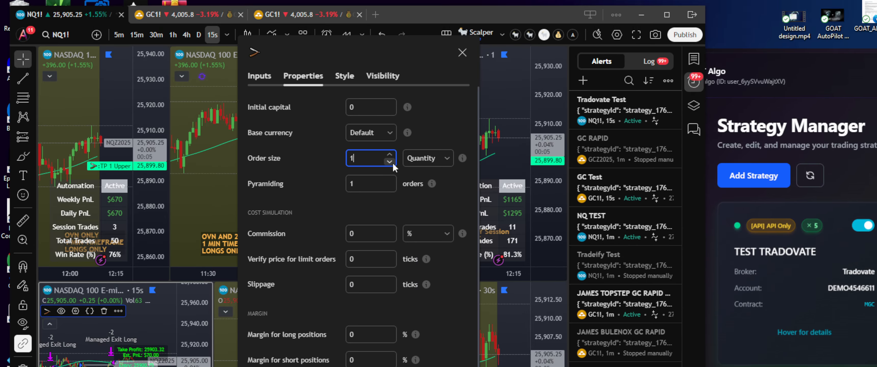
left_click(390, 134)
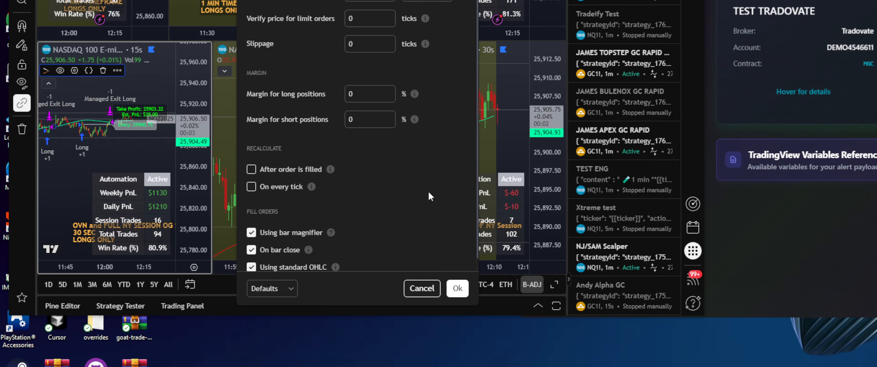
left_click(457, 288)
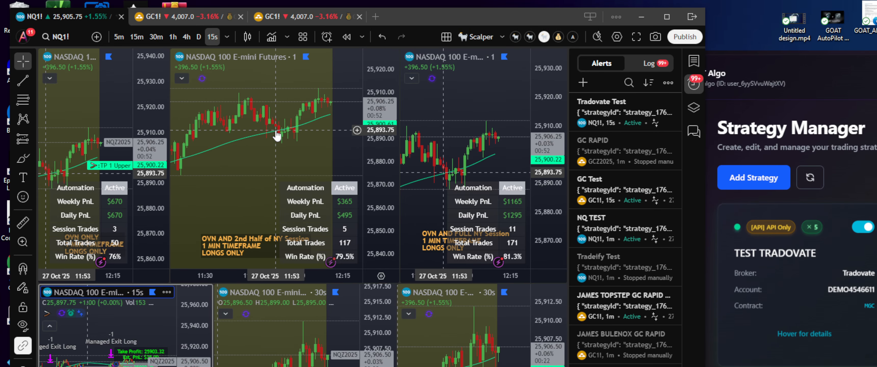
- Edit Tradovate Test to use the strategy condition and Same as chart interval, then save
left_click(224, 233)
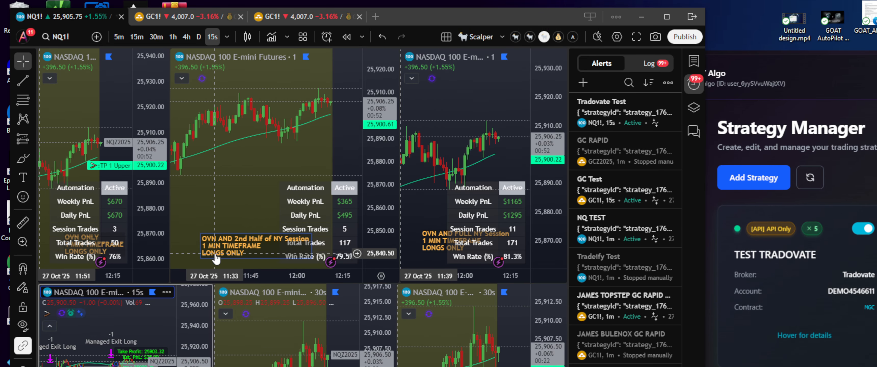
left_click(251, 163)
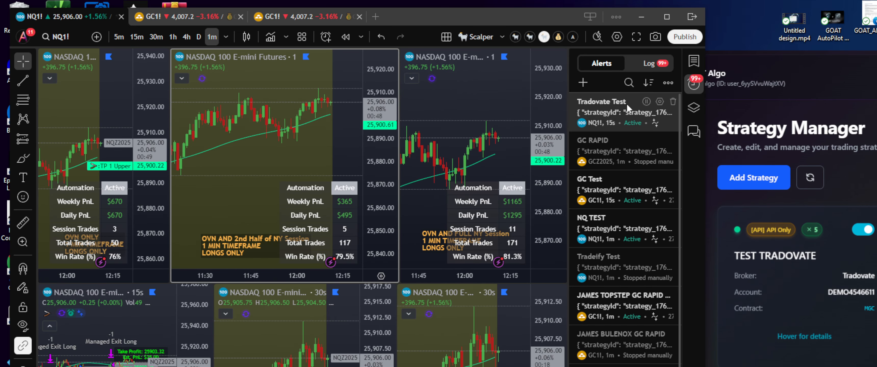
mouse_move(660, 103)
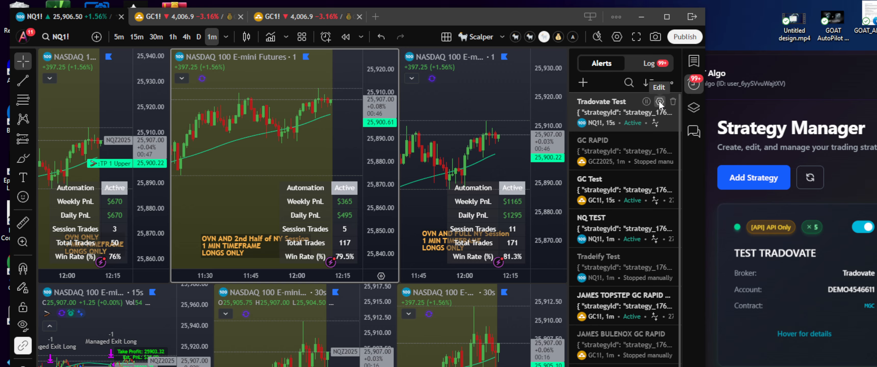
left_click(660, 102)
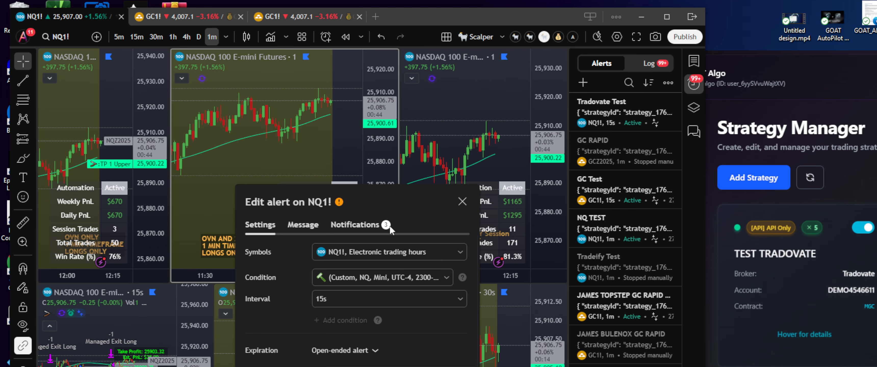
left_click(357, 275)
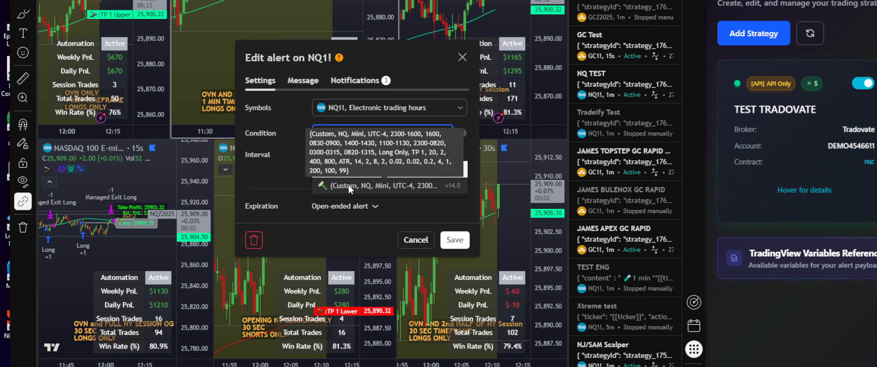
left_click(348, 185)
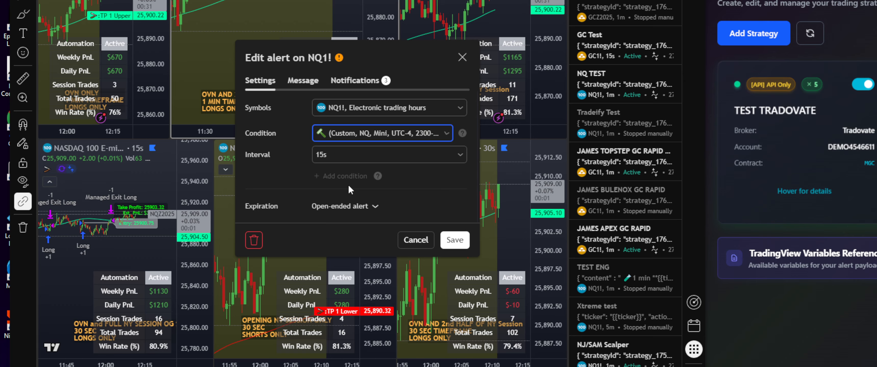
left_click(337, 158)
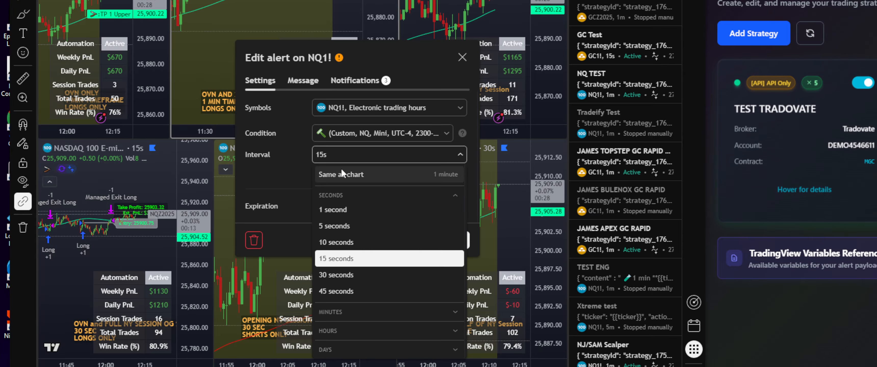
left_click(342, 171)
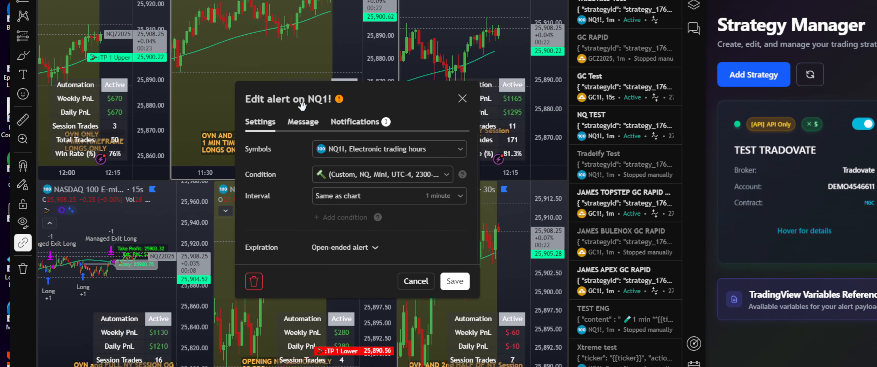
left_click(307, 123)
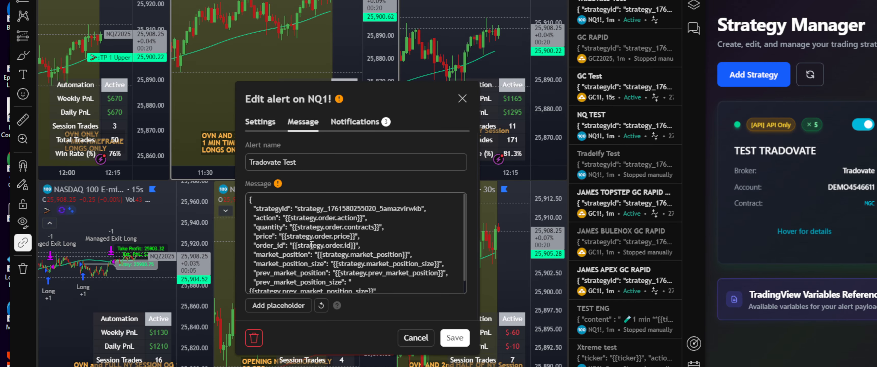
left_click(359, 121)
left_click(255, 123)
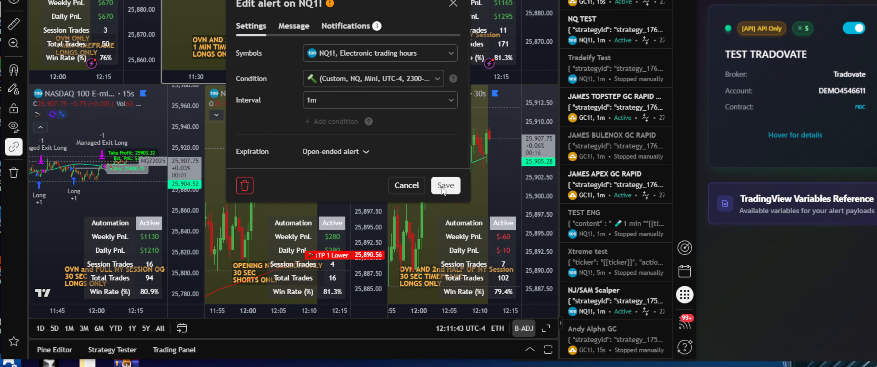
left_click(442, 190)
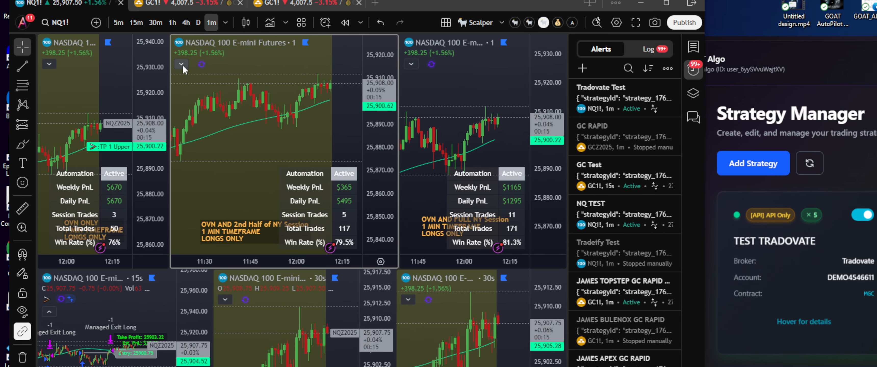
- Reopen Tradovate Test, set its interval to Same as chart again and save
left_click(181, 64)
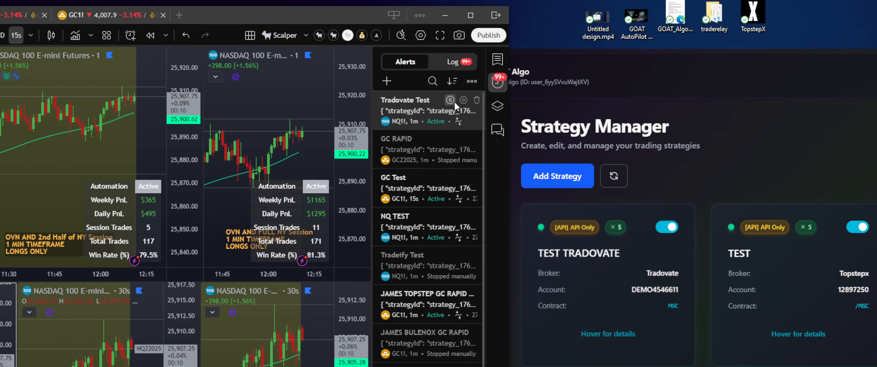
left_click(458, 101)
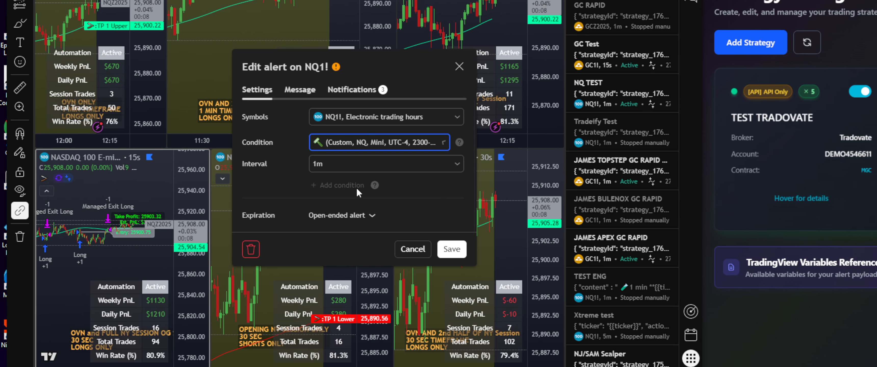
left_click(220, 271)
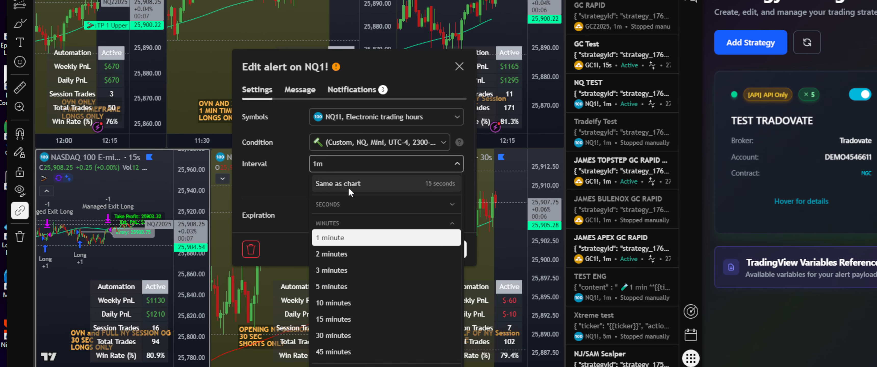
left_click(361, 184)
left_click(452, 249)
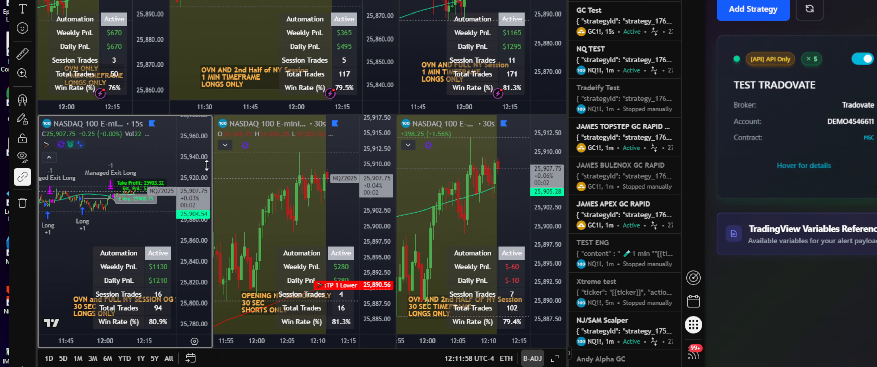
- Browse the TEST TRADOVATE card and open the 15-second NQ strategy's settings in TradingView
mouse_move(788, 123)
scroll(789, 124, "down", 5)
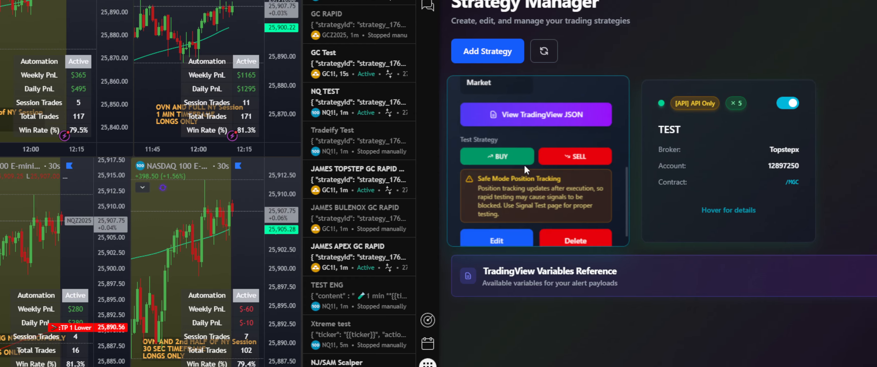
scroll(794, 128, "up", 5)
scroll(444, 189, "up", 2)
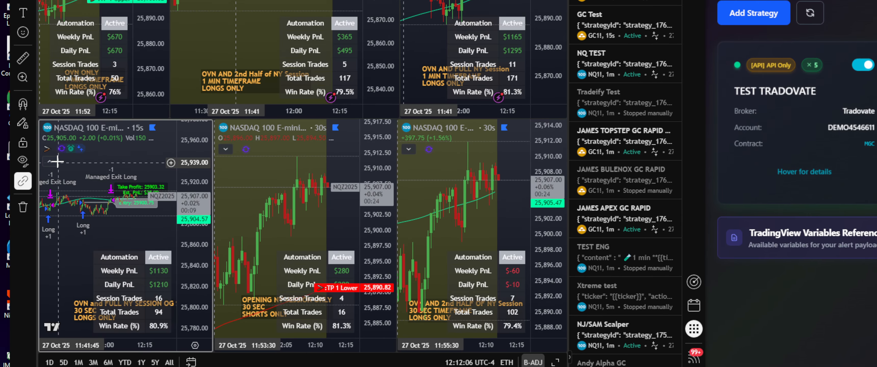
mouse_move(74, 94)
left_click(75, 183)
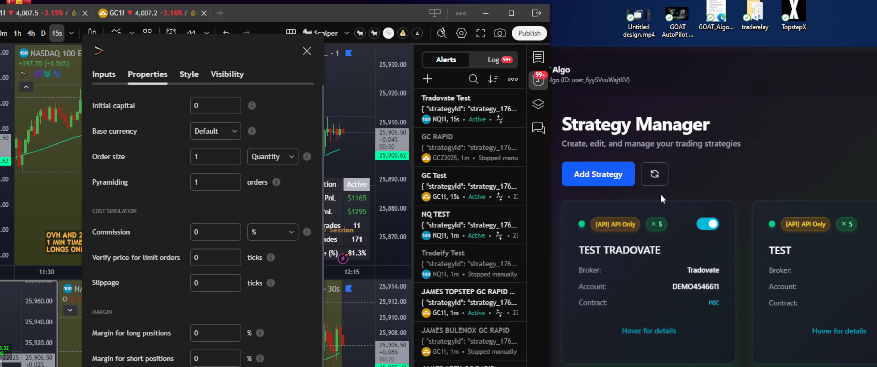
- Review TEST TRADOVATE's details (MGC contract, ×5 multiplier, Market orders) and open it for editing
mouse_move(812, 237)
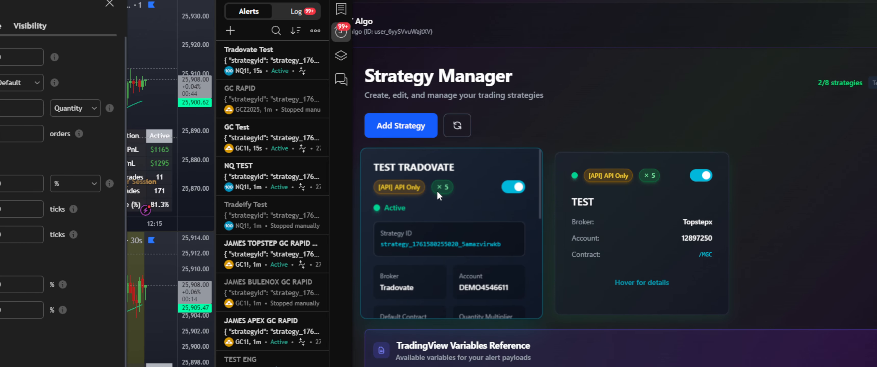
scroll(440, 195, "down", 1)
scroll(440, 194, "down", 1)
scroll(439, 193, "up", 2)
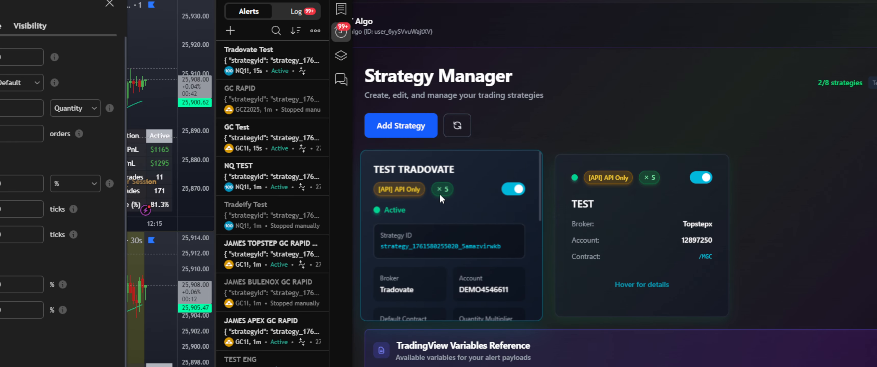
scroll(445, 215, "down", 3)
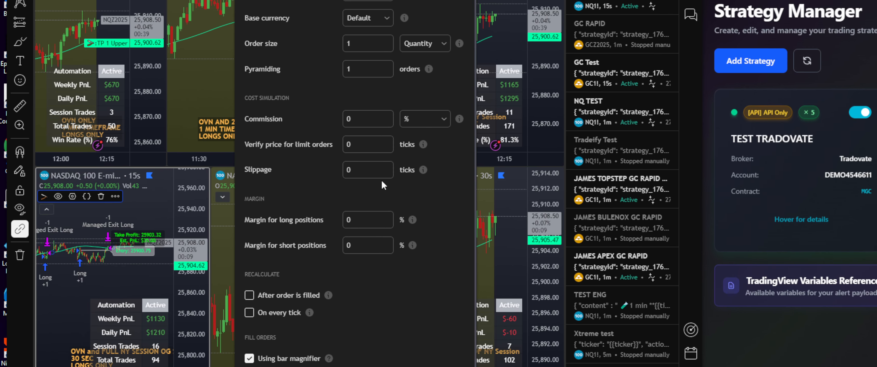
mouse_move(813, 157)
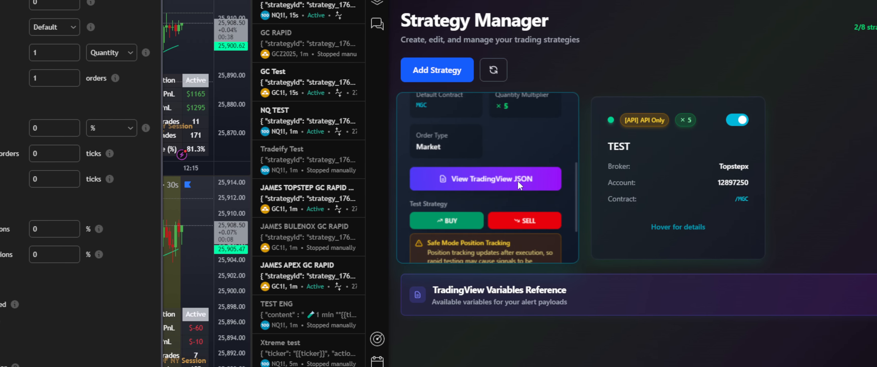
scroll(799, 161, "up", 1)
scroll(370, 158, "down", 3)
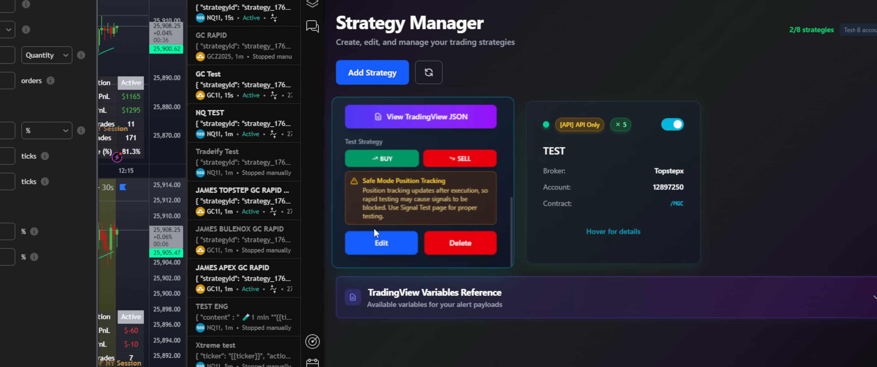
left_click(409, 241)
- Pick MNQ as TEST TRADOVATE's contract and save it with the ×5 multiplier unchanged
scroll(377, 268, "down", 2)
left_click(372, 261)
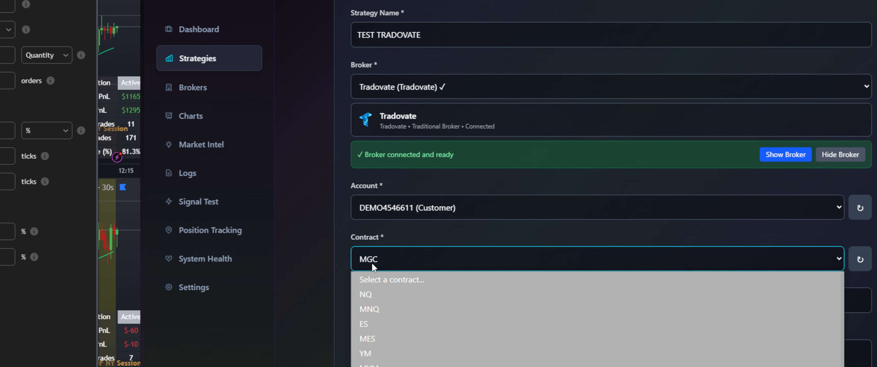
left_click(392, 307)
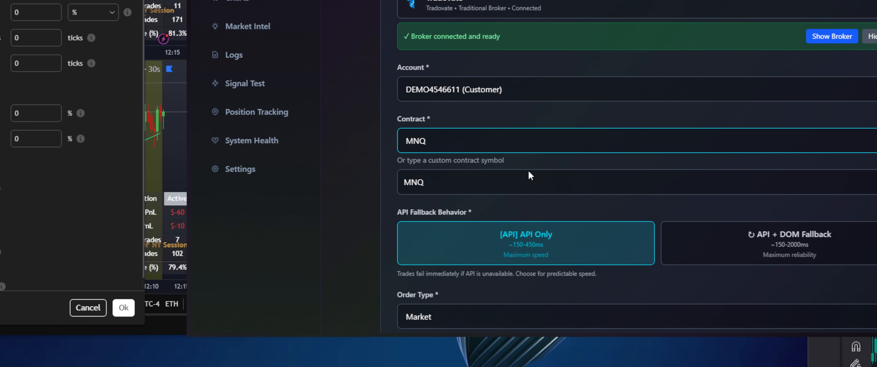
scroll(530, 176, "down", 6)
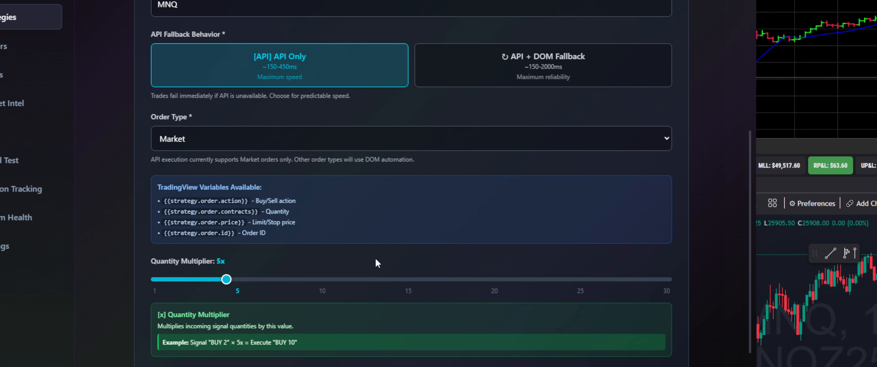
scroll(314, 329, "down", 3)
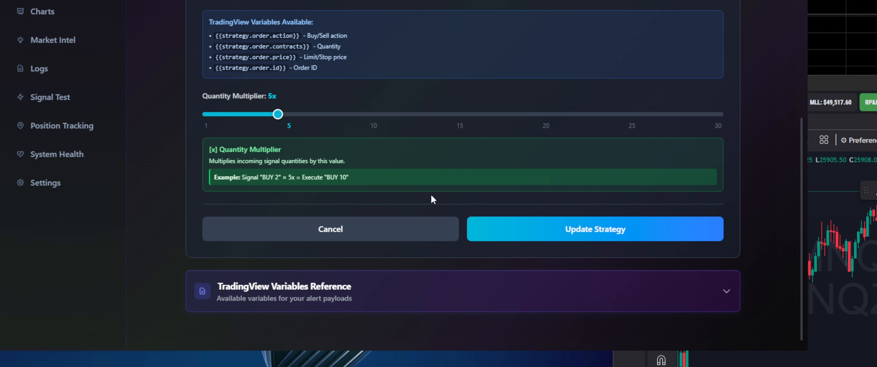
left_click(478, 199)
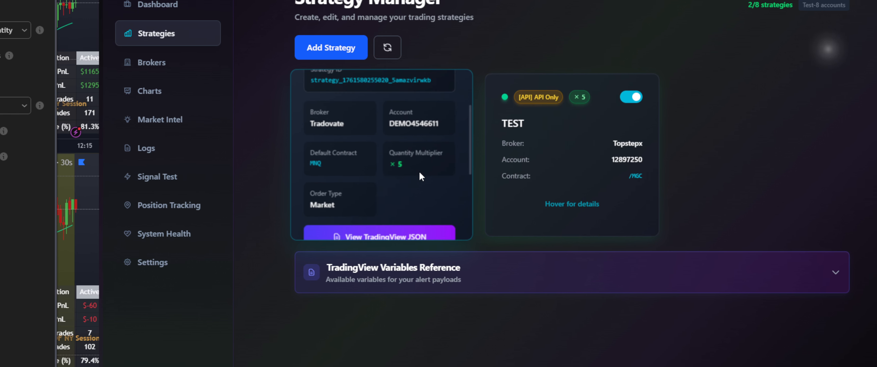
- Look over TradingView's strategy settings and accept them with Ok
scroll(419, 173, "down", 1)
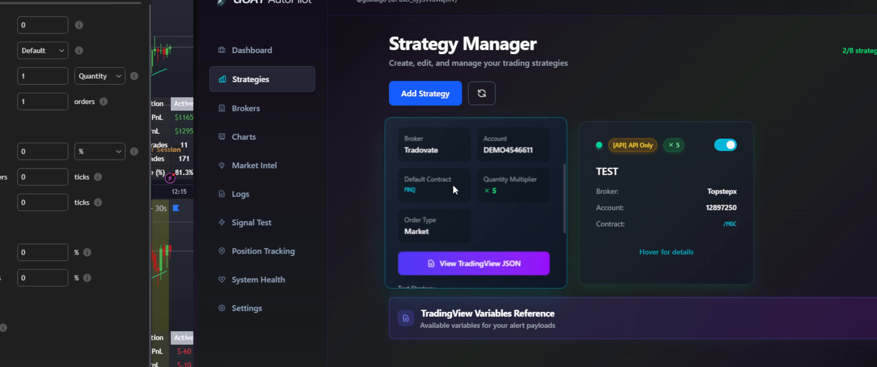
scroll(442, 183, "up", 2)
scroll(442, 183, "down", 4)
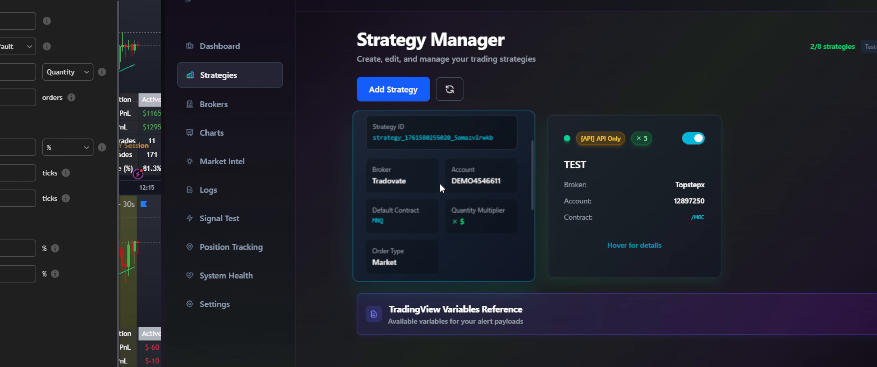
scroll(413, 156, "up", 2)
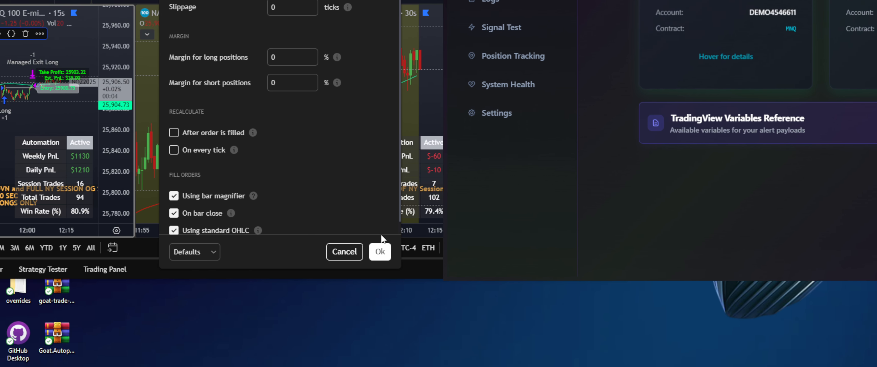
left_click(380, 251)
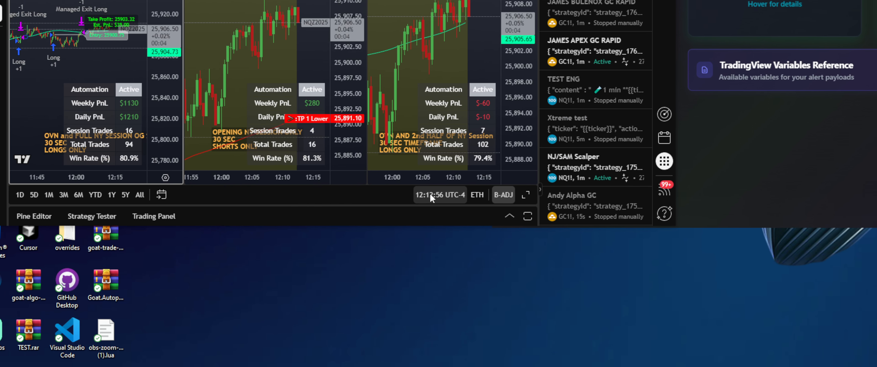
- Open the TradingView alert JSON for the /MGC Topstepx TEST strategy in GOAT AutoPilot
mouse_move(406, 148)
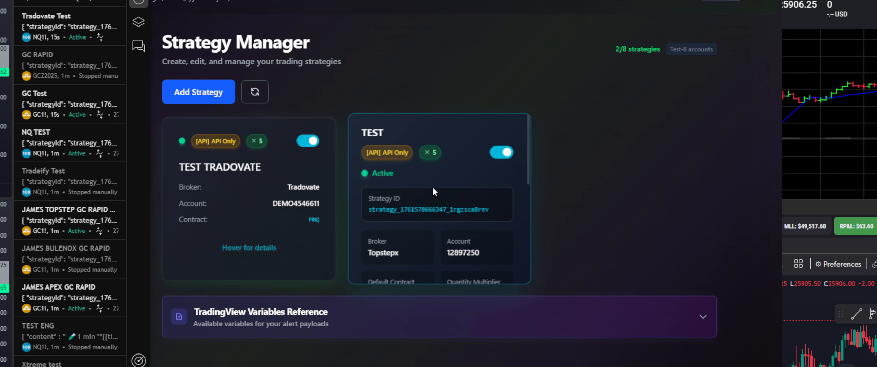
scroll(436, 186, "down", 2)
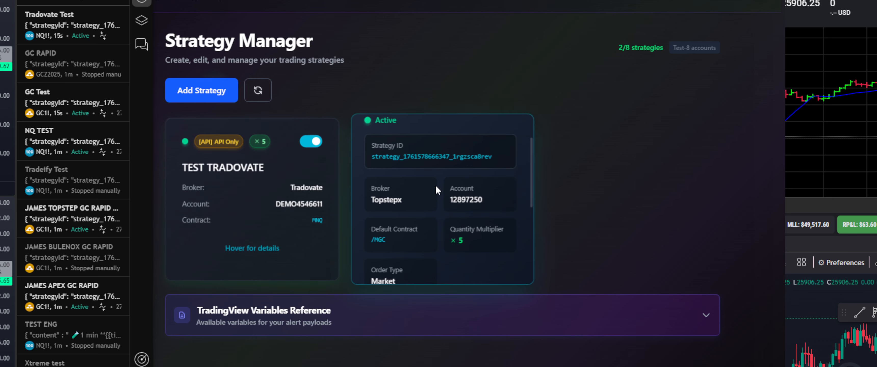
scroll(436, 187, "down", 1)
scroll(437, 187, "down", 3)
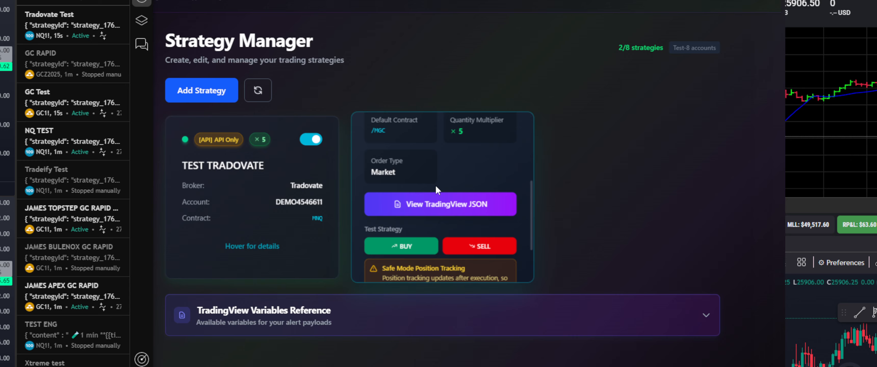
left_click(432, 208)
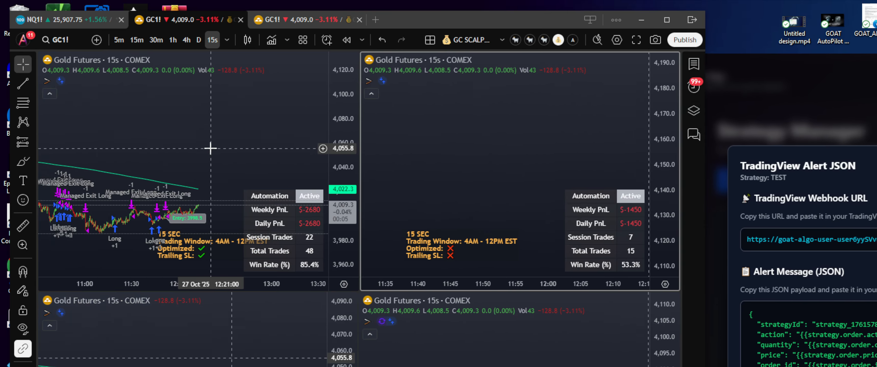
- Change the GC1! strategy's Trading Window end from 12:00 to 13:30 in its Inputs and apply
left_click_drag(205, 153, 177, 161)
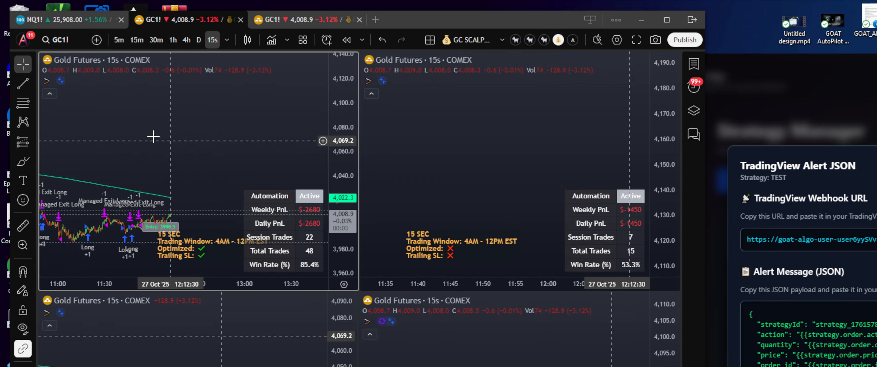
double_click(47, 81)
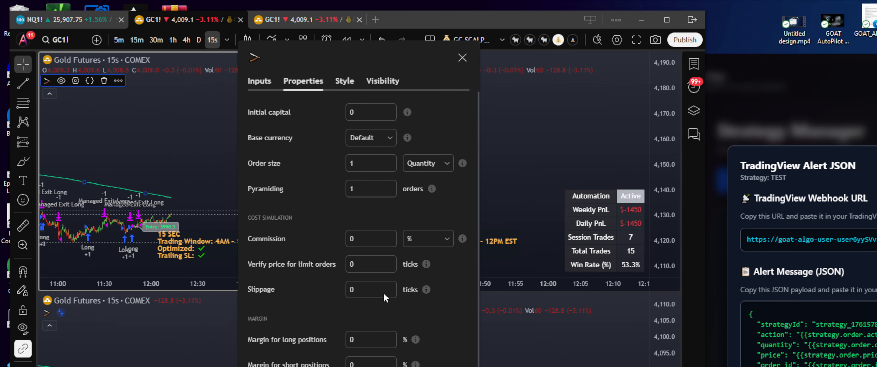
left_click(260, 82)
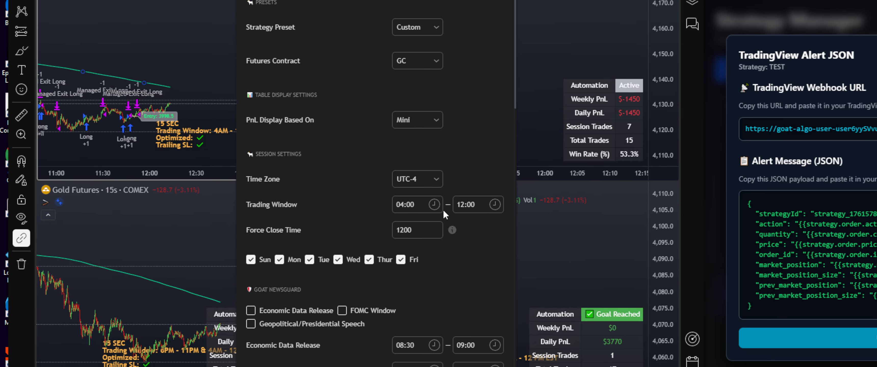
left_click(473, 315)
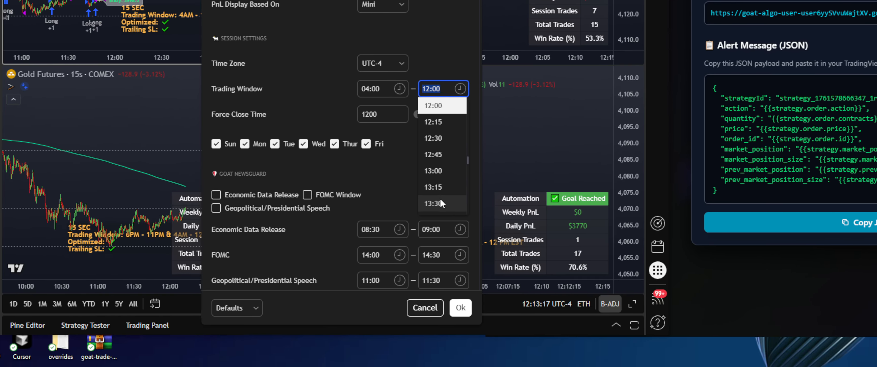
left_click(440, 204)
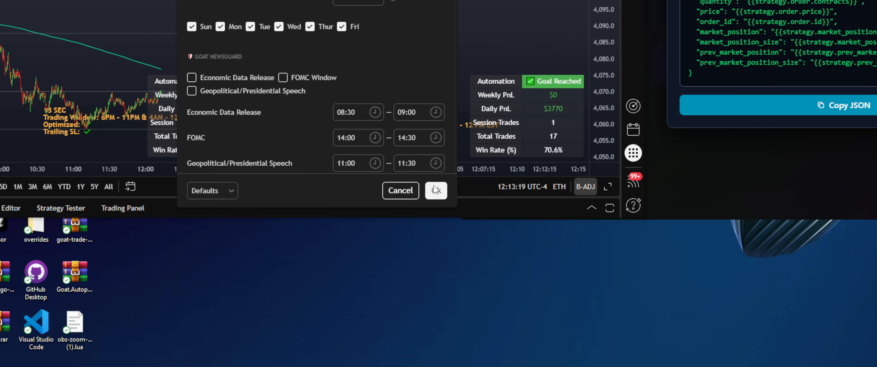
left_click(437, 224)
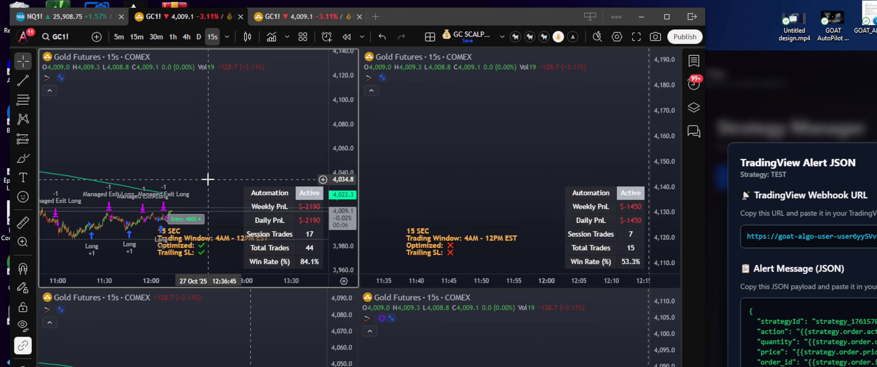
- Set the Gold strategy's Trading Window end to 14:15 and apply the settings
left_click_drag(193, 133, 249, 156)
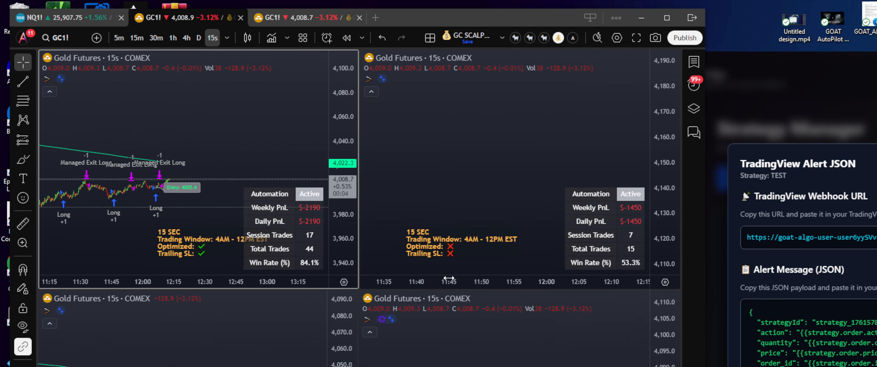
double_click(47, 80)
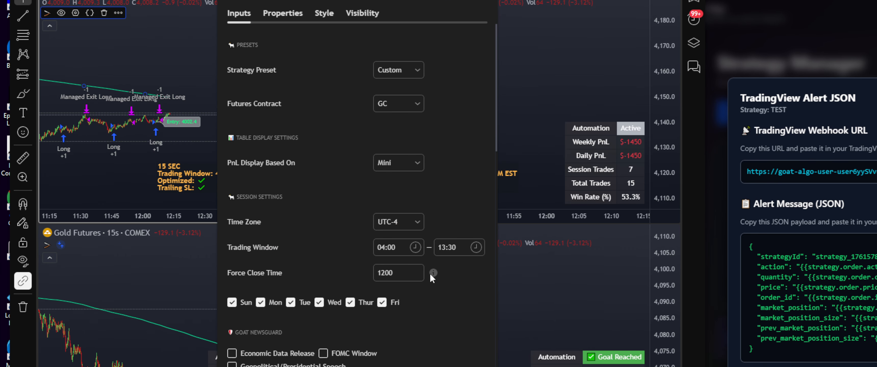
left_click(468, 320)
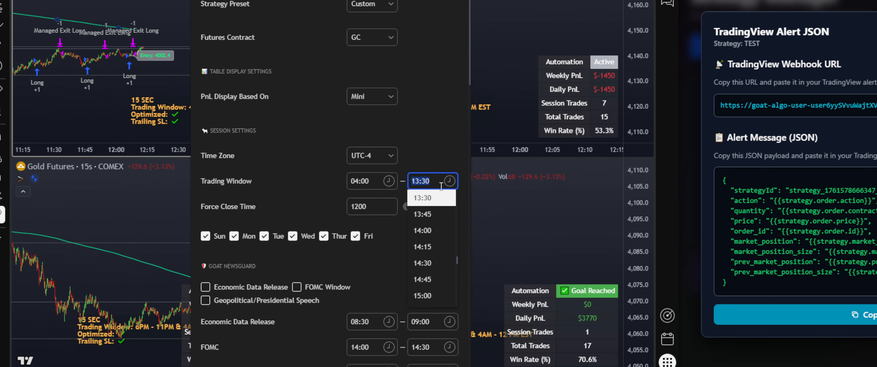
left_click(427, 246)
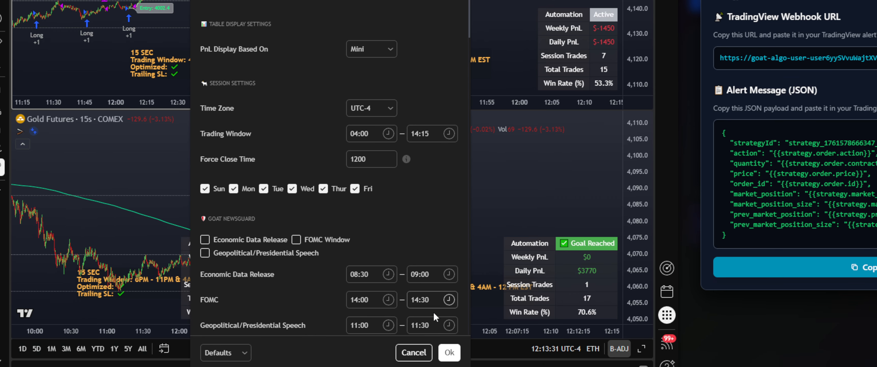
left_click(450, 353)
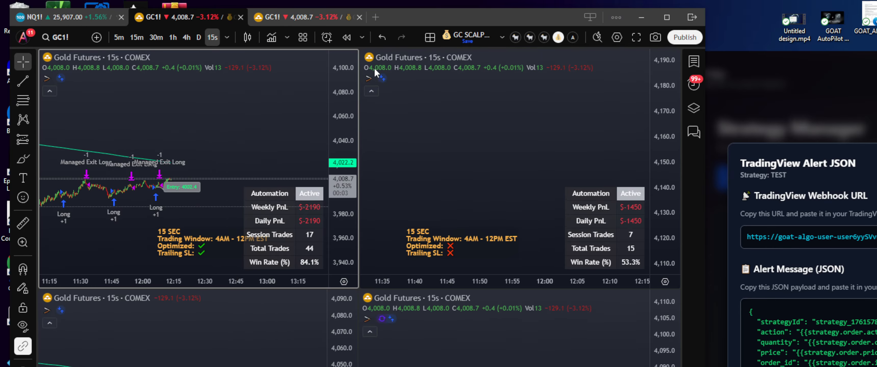
- Set up a GC1! alert conditioned on the custom GC strategy with the Same as chart interval
left_click(327, 42)
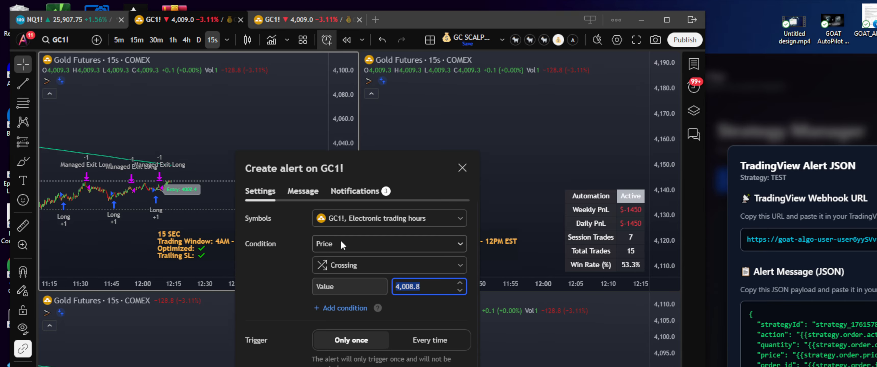
left_click(341, 240)
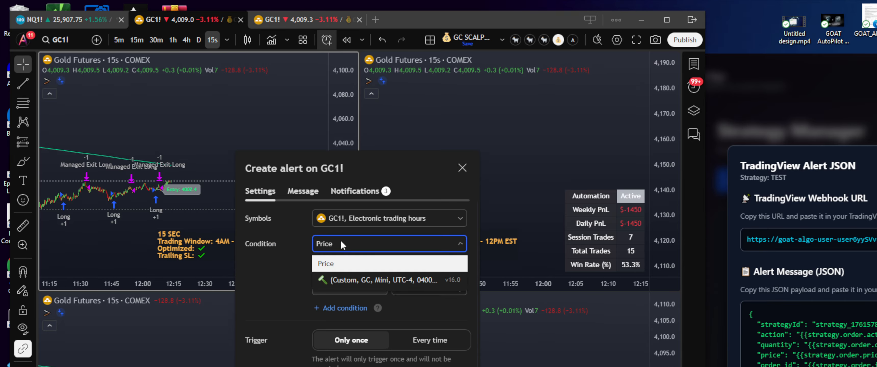
left_click(341, 281)
left_click(338, 272)
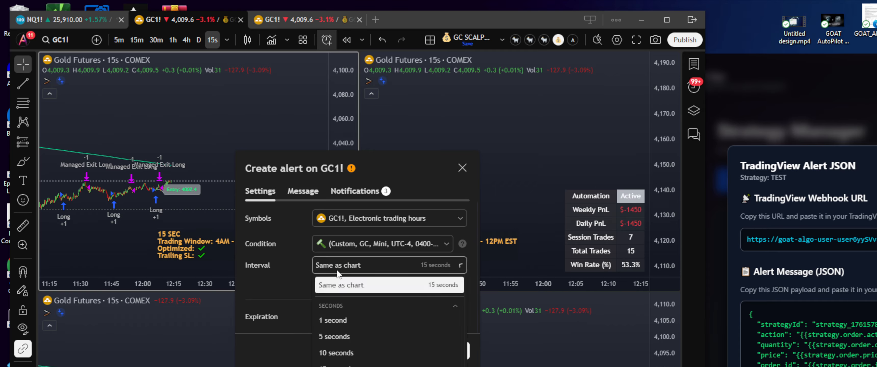
left_click(336, 287)
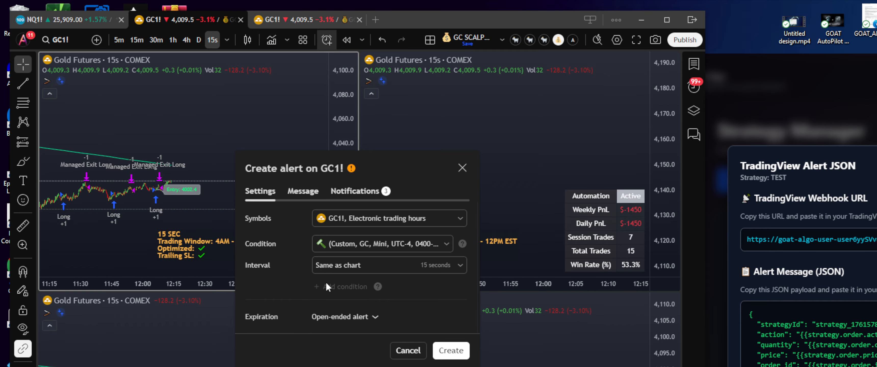
left_click(302, 197)
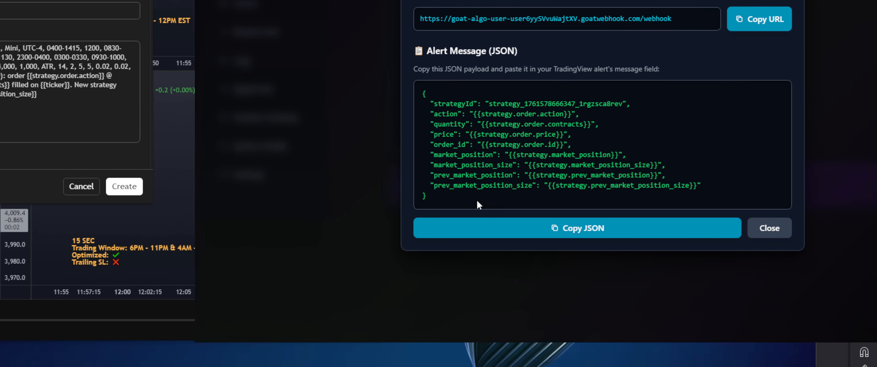
- Replace the alert message with the copied GOAT AutoPilot JSON and name the alert 'Topstep Test'
left_click_drag(372, 156, 315, 38)
key("ctrl+c")
left_click(490, 243)
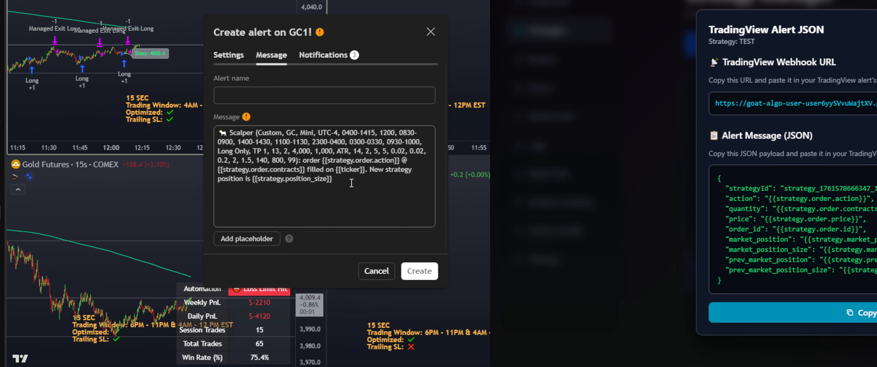
left_click_drag(353, 182, 249, 178)
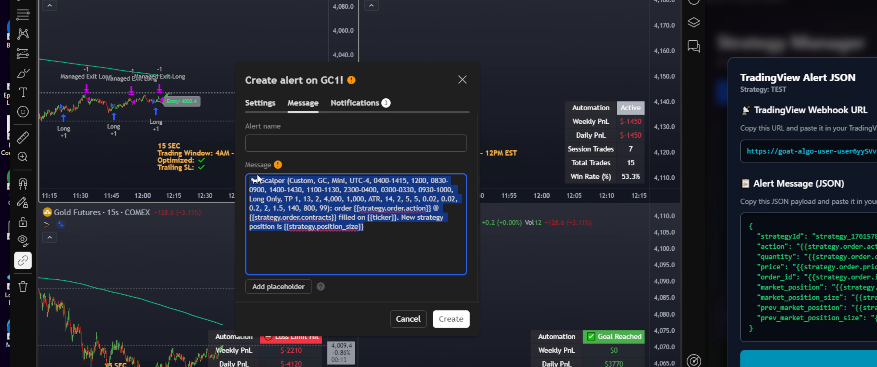
key("BackSpace")
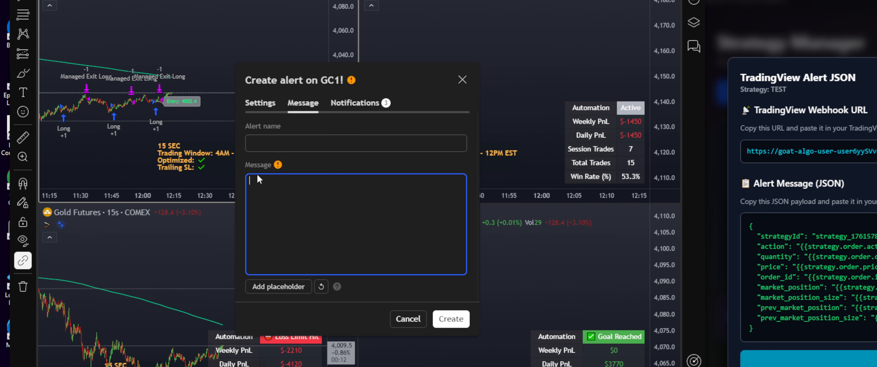
right_click(263, 187)
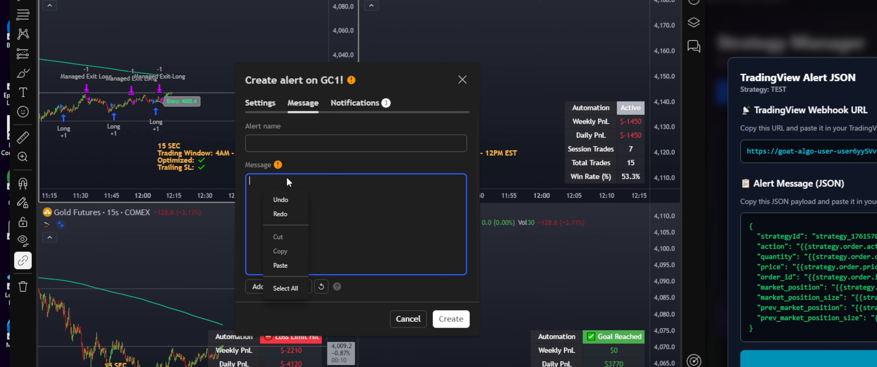
key("ctrl+v")
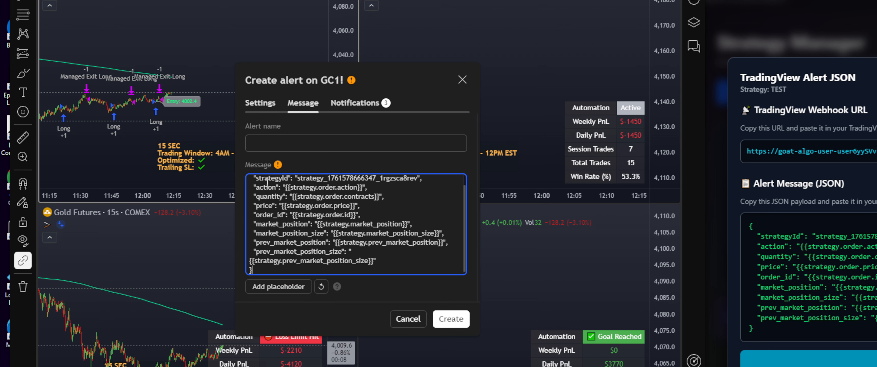
left_click(267, 145)
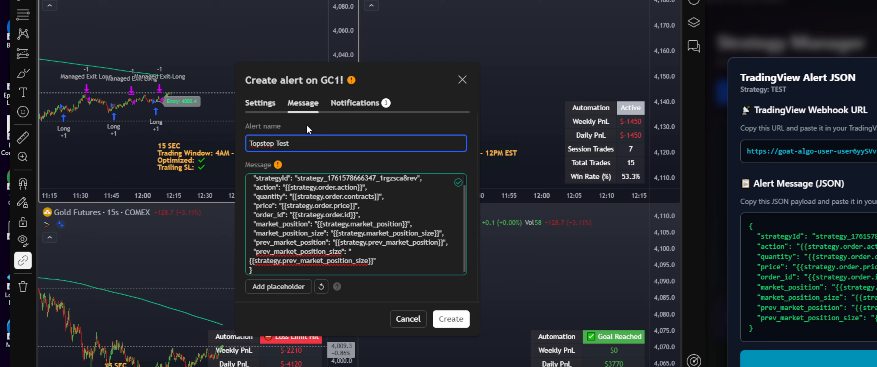
- Replace the alert's Webhook URL with GOAT's copied URL and create the alert
left_click(353, 104)
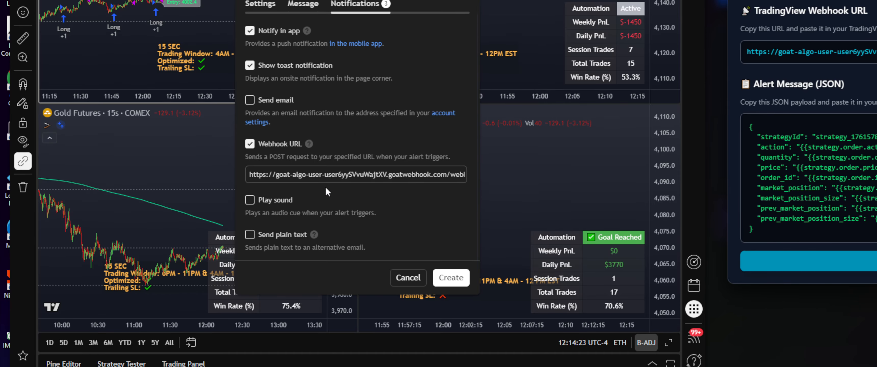
double_click(327, 176)
key("BackSpace")
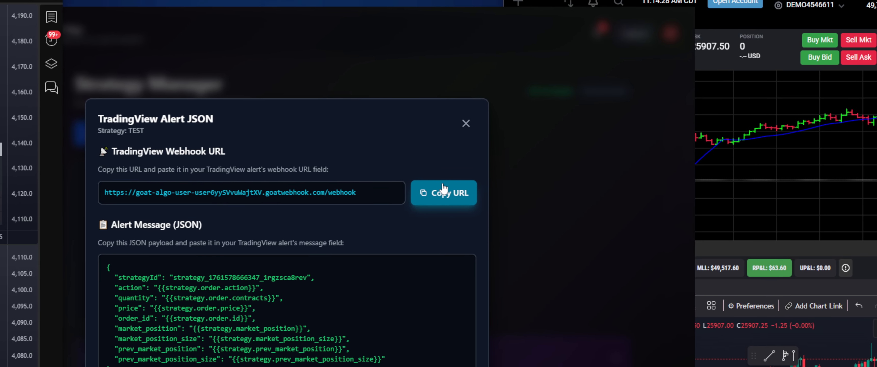
left_click(463, 186)
left_click(303, 207)
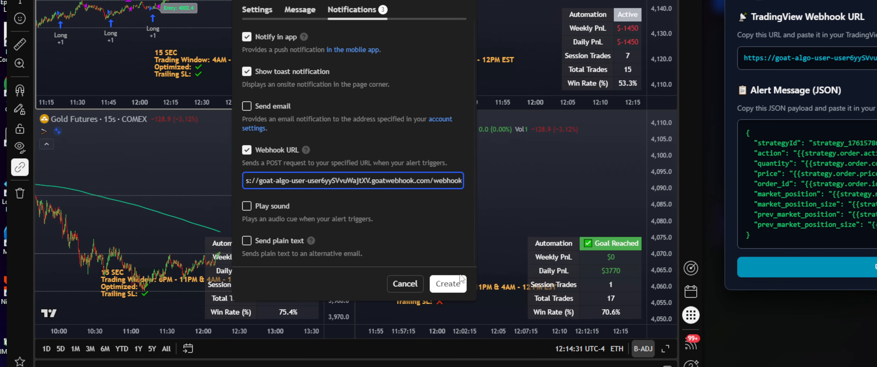
left_click(448, 284)
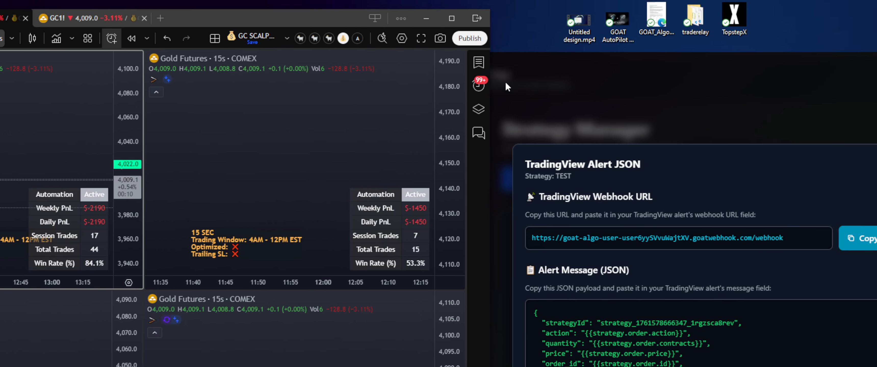
- Inspect Topstep Test and Tradovate Test in the Alerts list, then close the GOAT JSON window
left_click(478, 85)
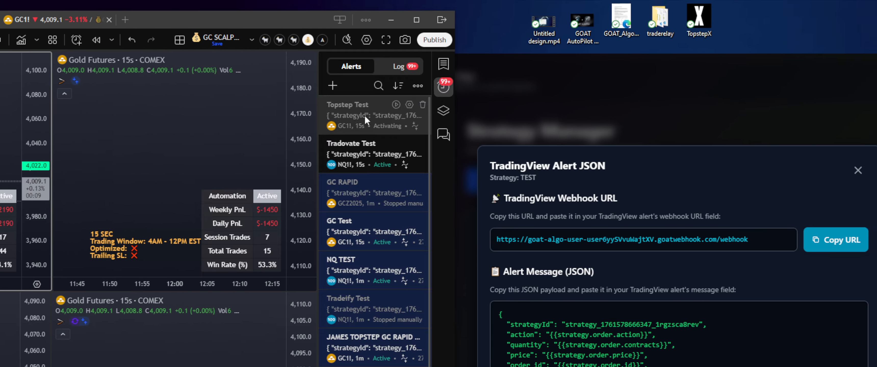
mouse_move(379, 145)
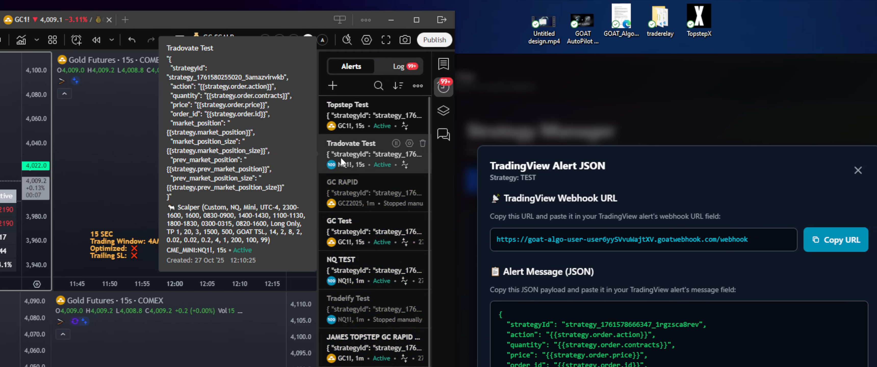
mouse_move(346, 128)
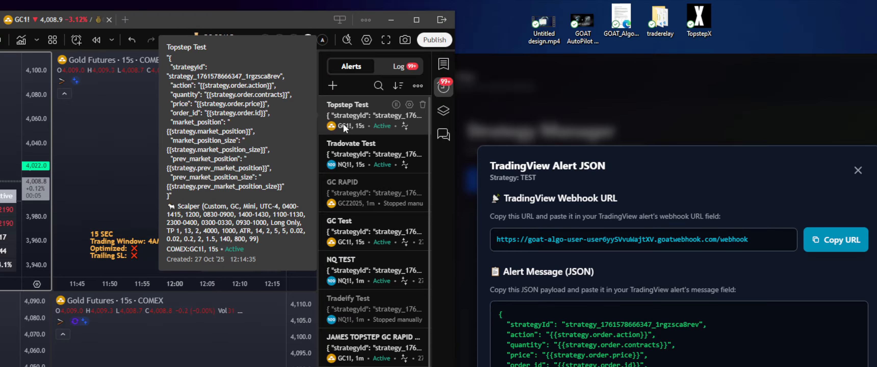
mouse_move(353, 161)
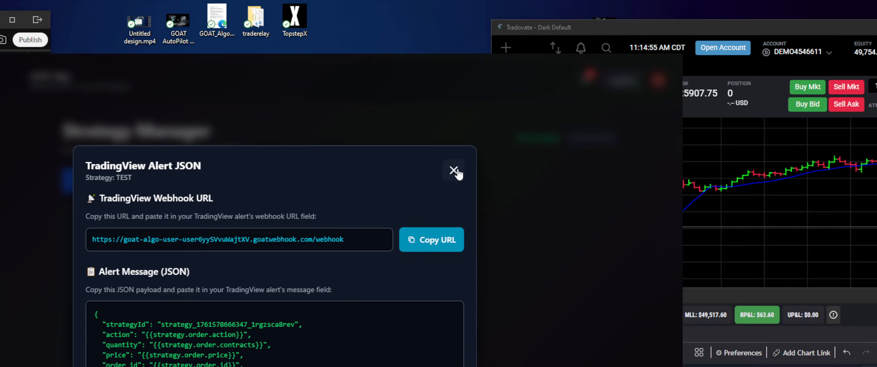
left_click(859, 170)
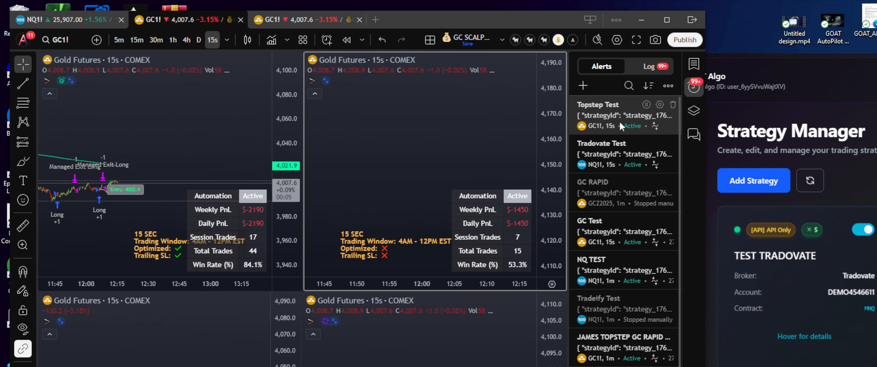
- On the NQ1! layout, edit the Topstep Test alert's symbol to NQ1!
mouse_move(621, 127)
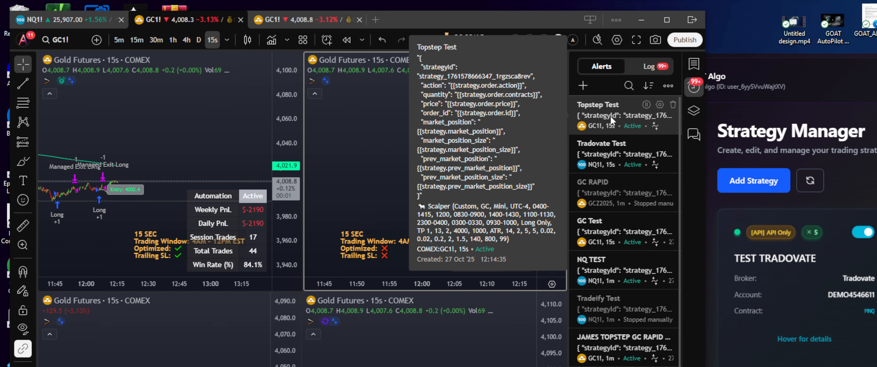
left_click(56, 26)
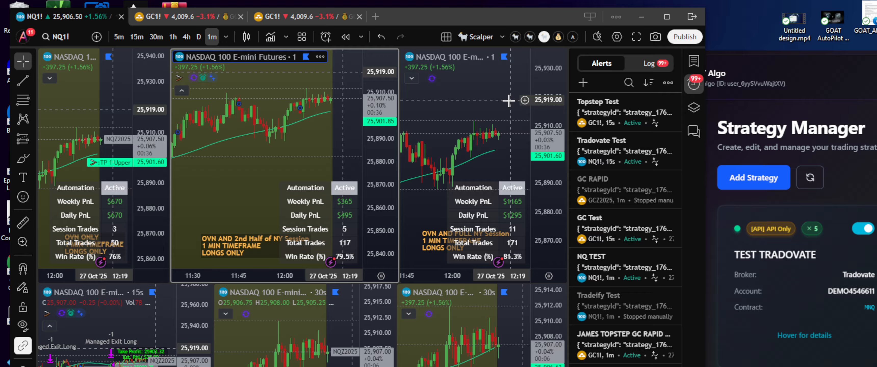
mouse_move(594, 116)
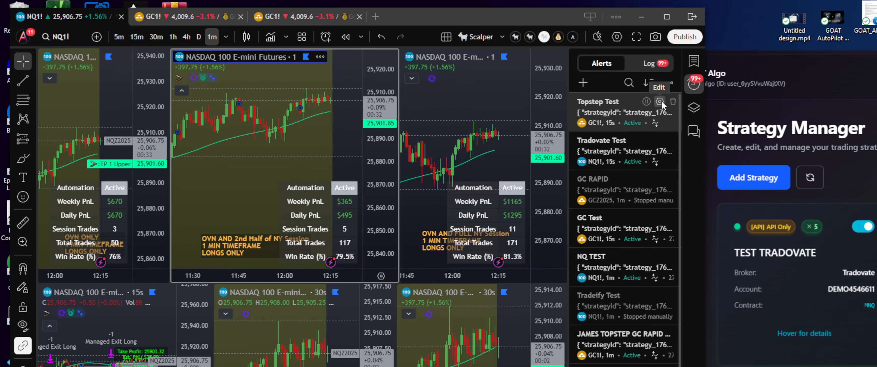
left_click(662, 100)
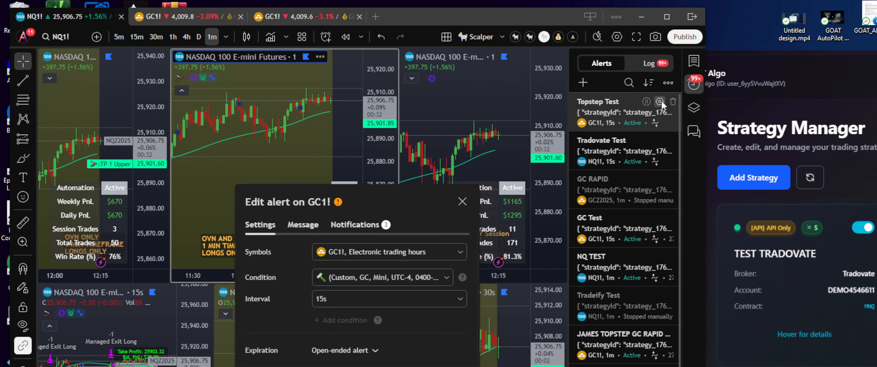
left_click(415, 252)
left_click(364, 275)
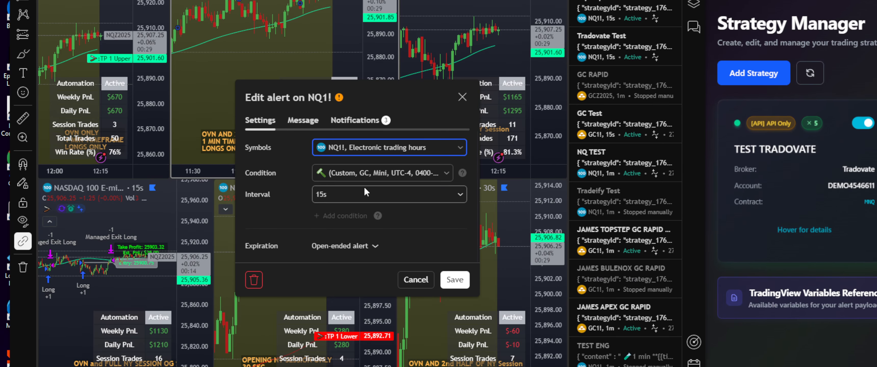
- Set the alert condition to the NQ script with Same as chart interval, save, and return to GC1!
left_click(349, 173)
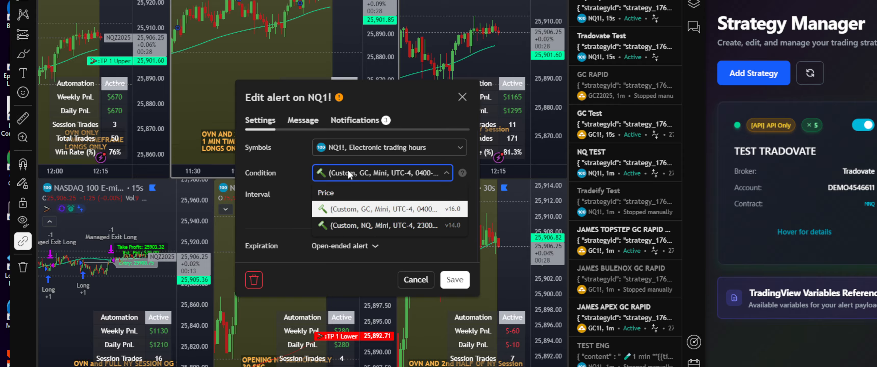
left_click(392, 229)
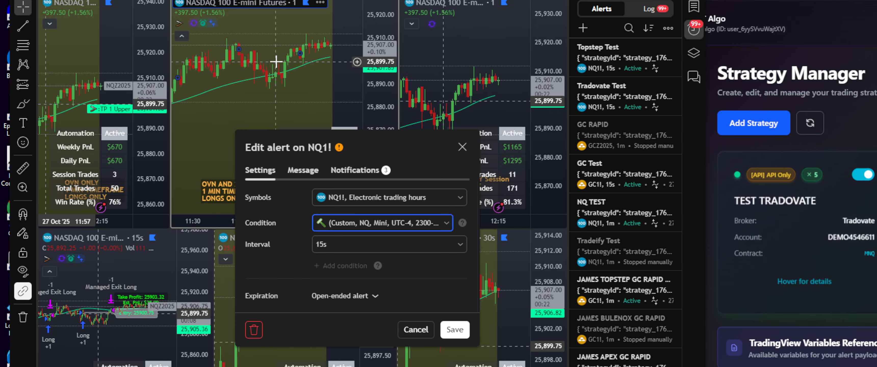
left_click(337, 244)
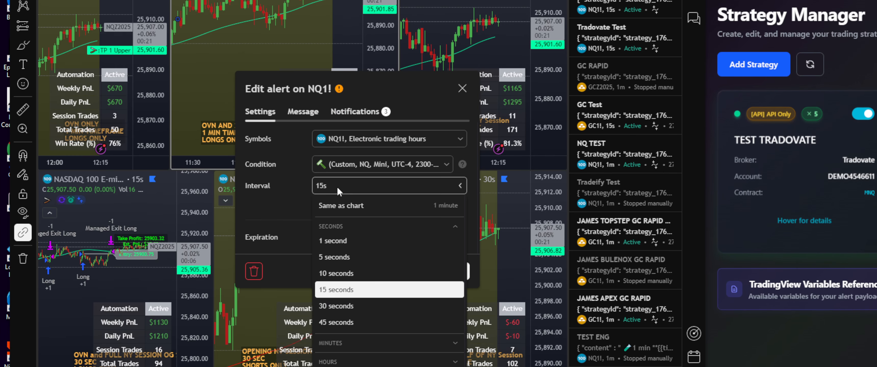
left_click(346, 205)
left_click(455, 269)
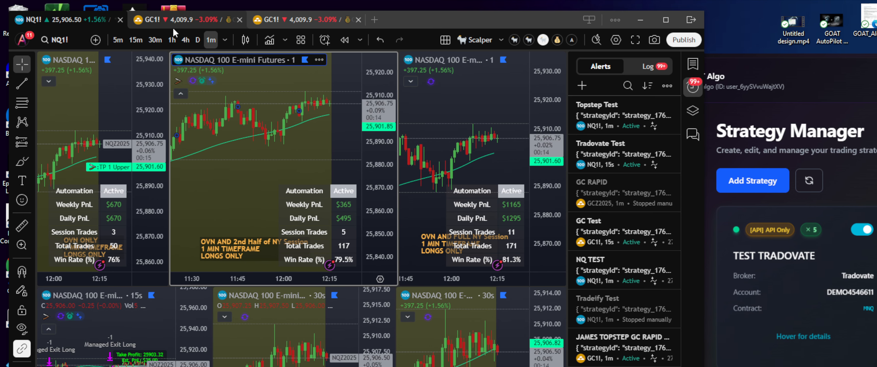
left_click(174, 19)
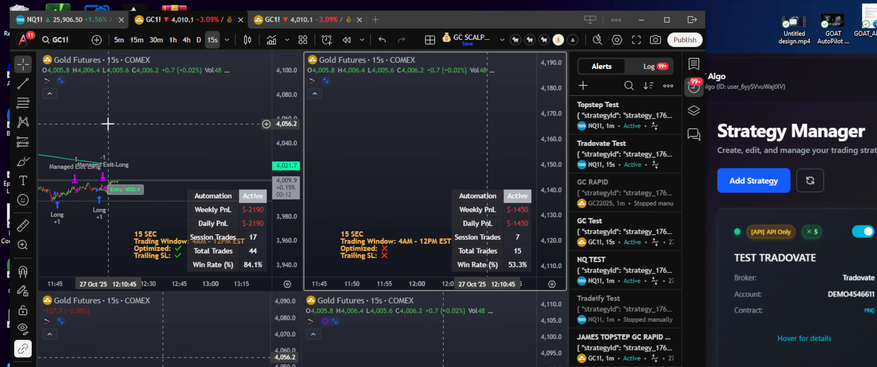
- Edit Topstep Test back to GC1! with the GC custom script and Same as chart interval, then save
left_click(108, 124)
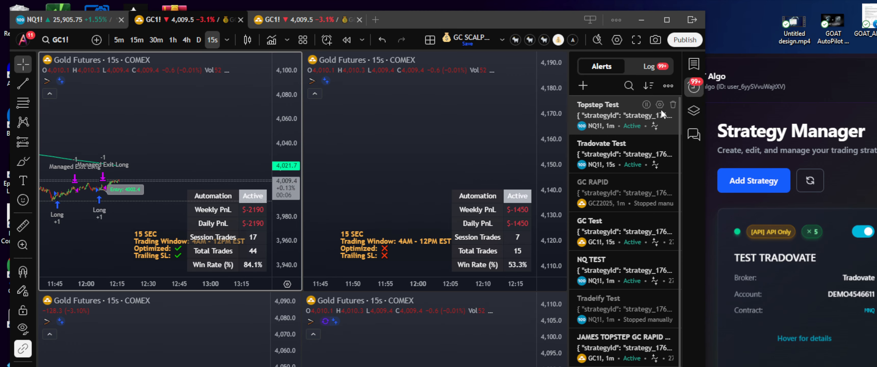
left_click(660, 105)
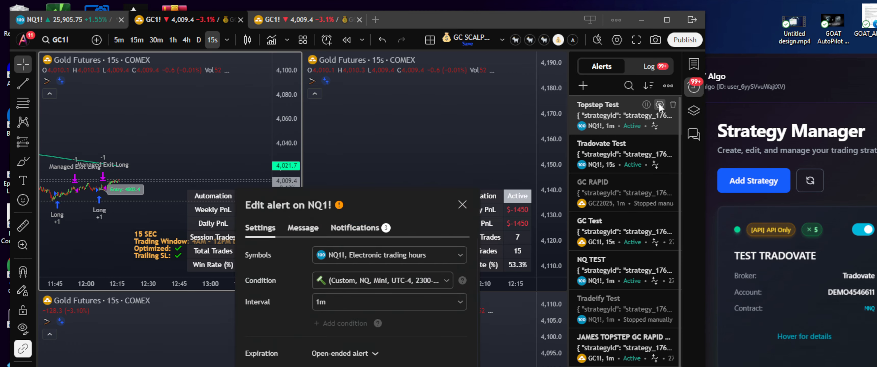
left_click(370, 263)
left_click(344, 291)
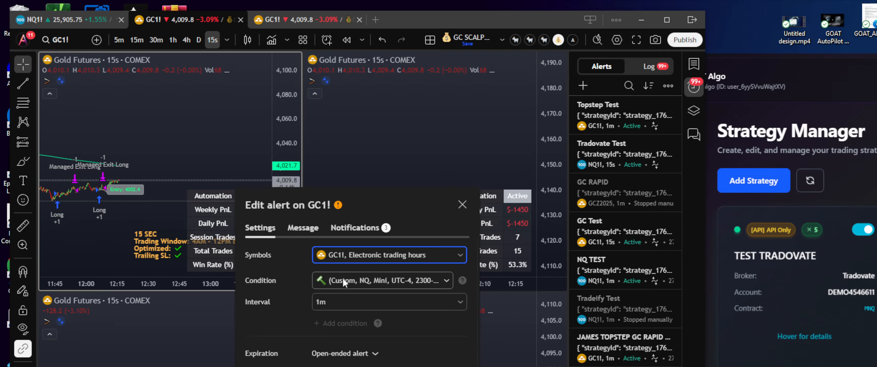
left_click(342, 280)
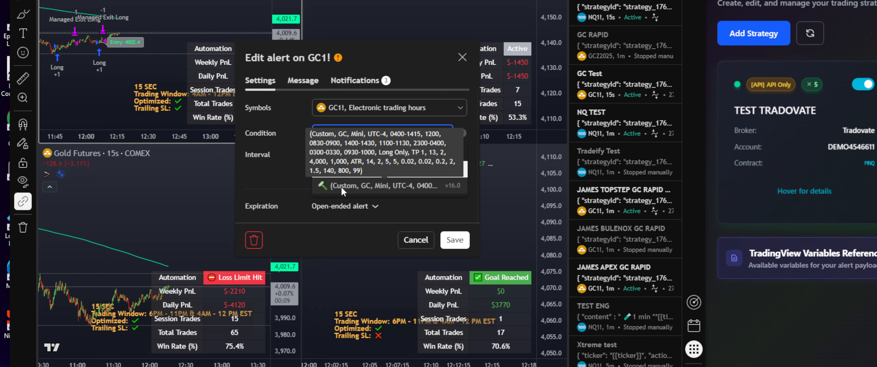
left_click(340, 186)
left_click(332, 157)
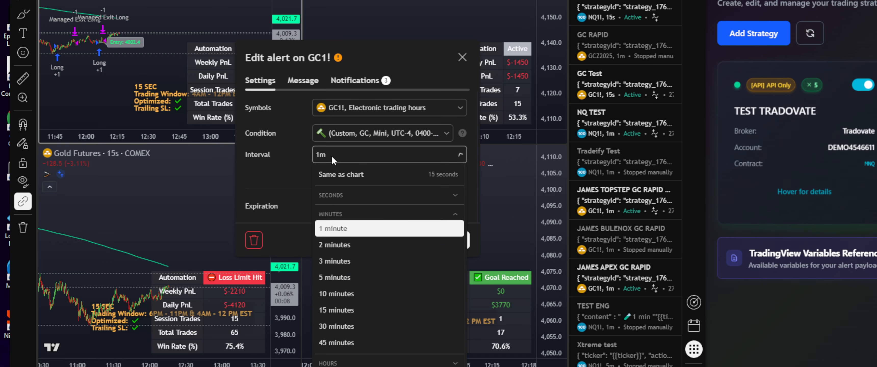
left_click(350, 178)
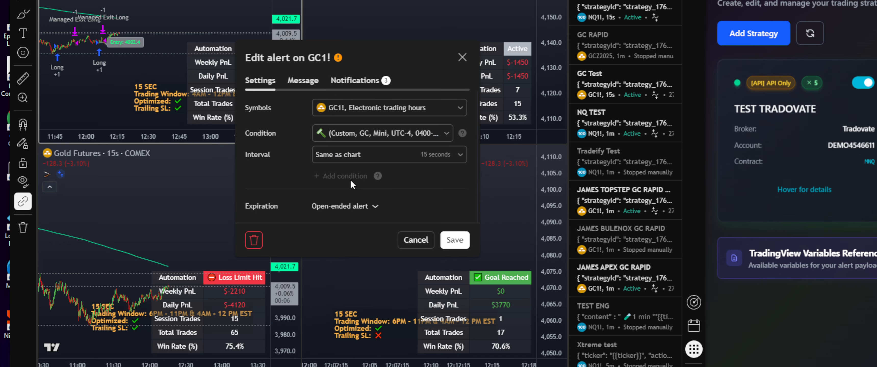
left_click(455, 240)
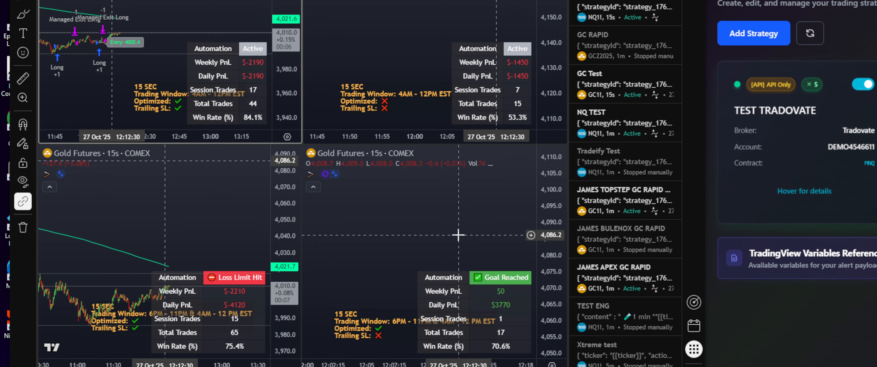
- Enter an order size of 5 in the NQ1! 15-second strategy's Properties
mouse_move(836, 116)
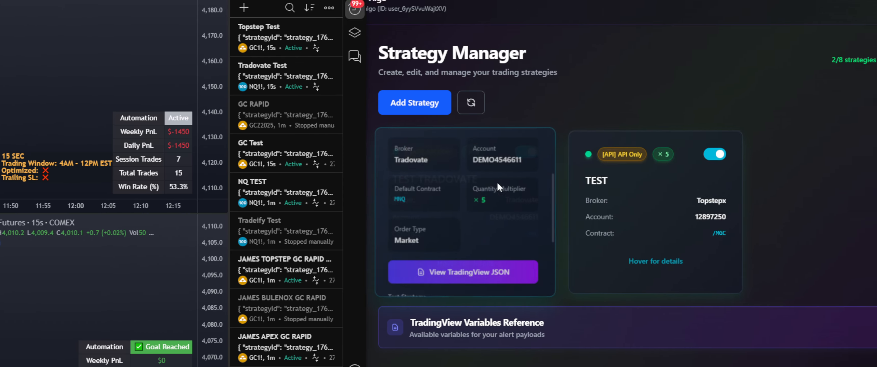
scroll(443, 184, "up", 3)
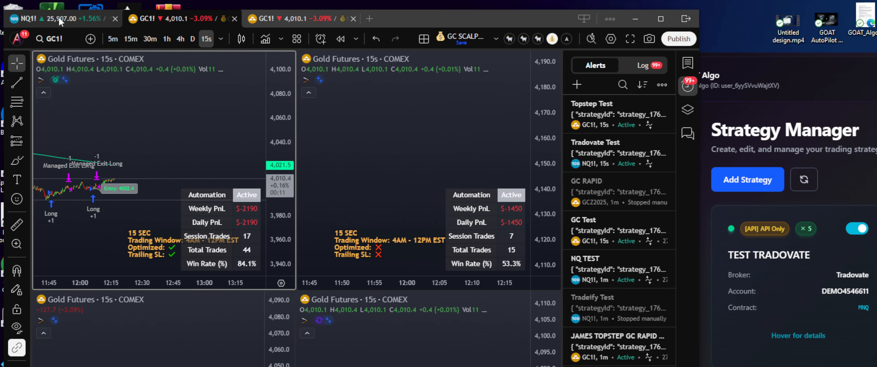
left_click(59, 18)
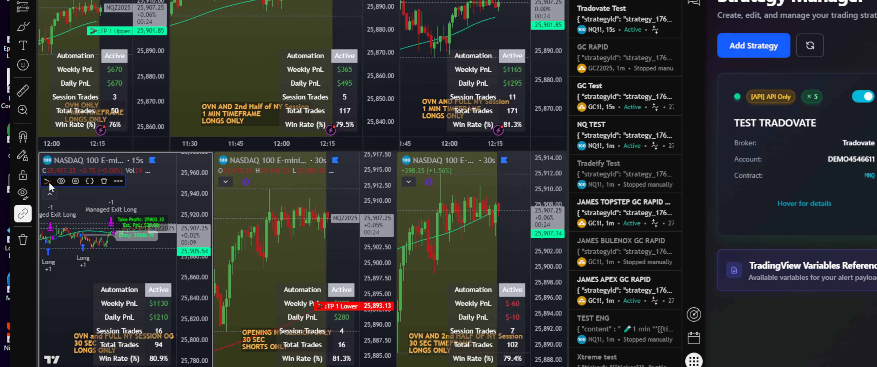
double_click(48, 170)
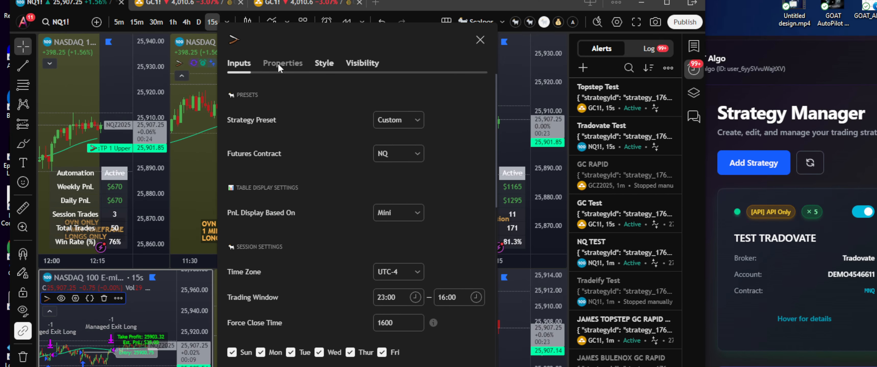
left_click(278, 67)
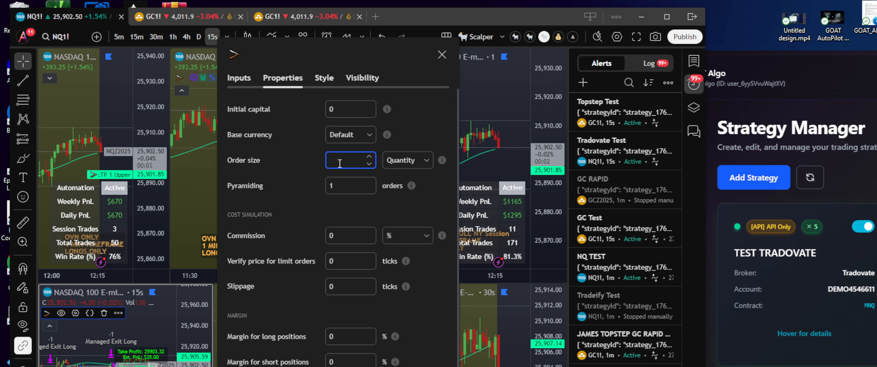
type("5")
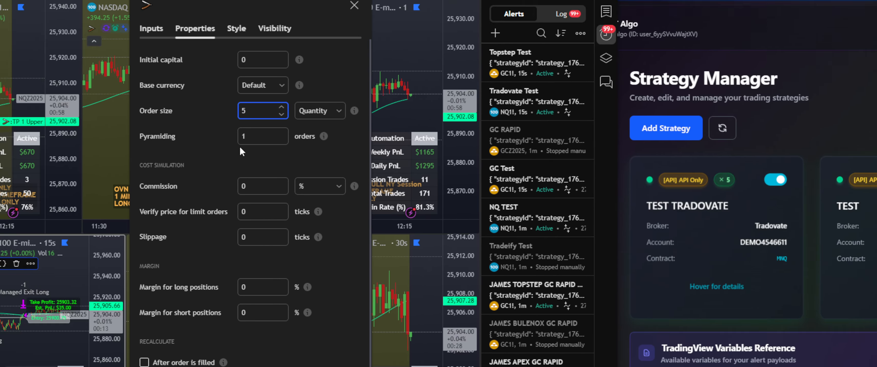
mouse_move(712, 271)
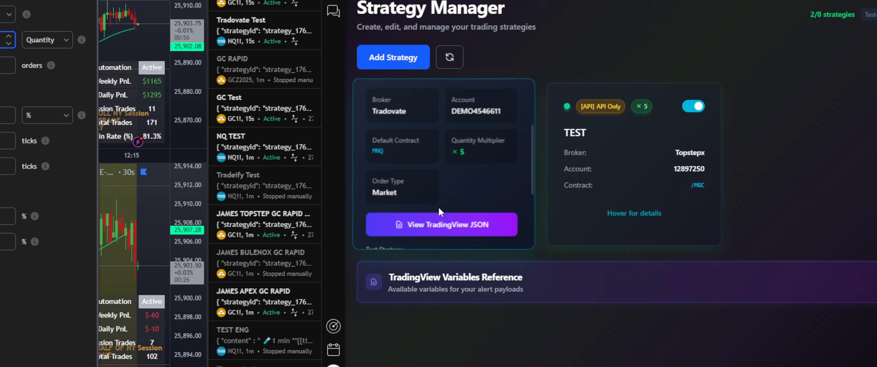
scroll(438, 208, "down", 3)
left_click(396, 231)
scroll(545, 242, "down", 10)
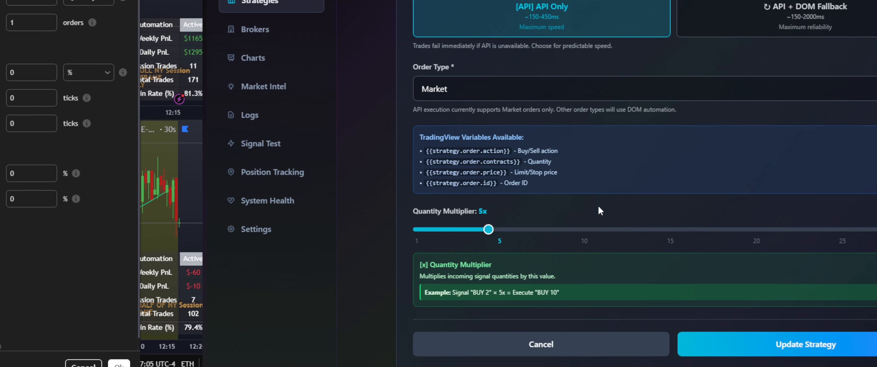
mouse_move(757, 232)
left_mouse_down()
mouse_move(765, 232)
mouse_move(758, 235)
left_mouse_up()
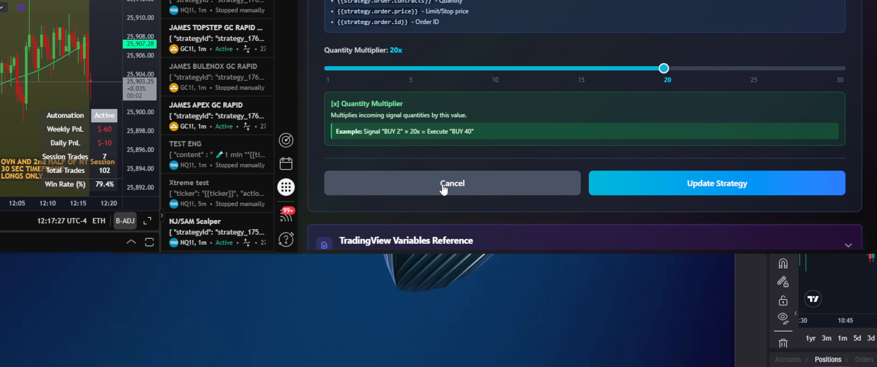
left_click(445, 191)
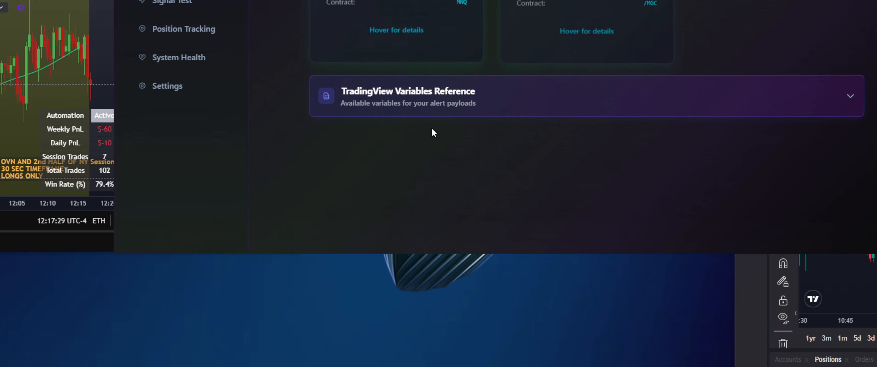